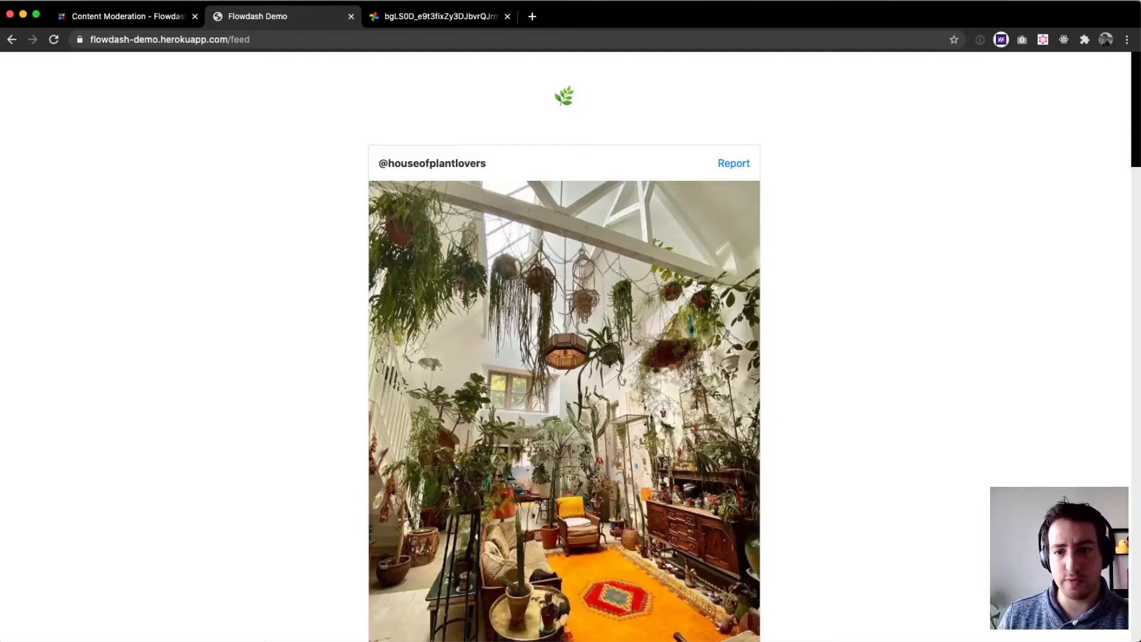
# - Preview the post report form in the demo feed, then return to the Content Moderation workflow
pyautogui.click(733, 164)
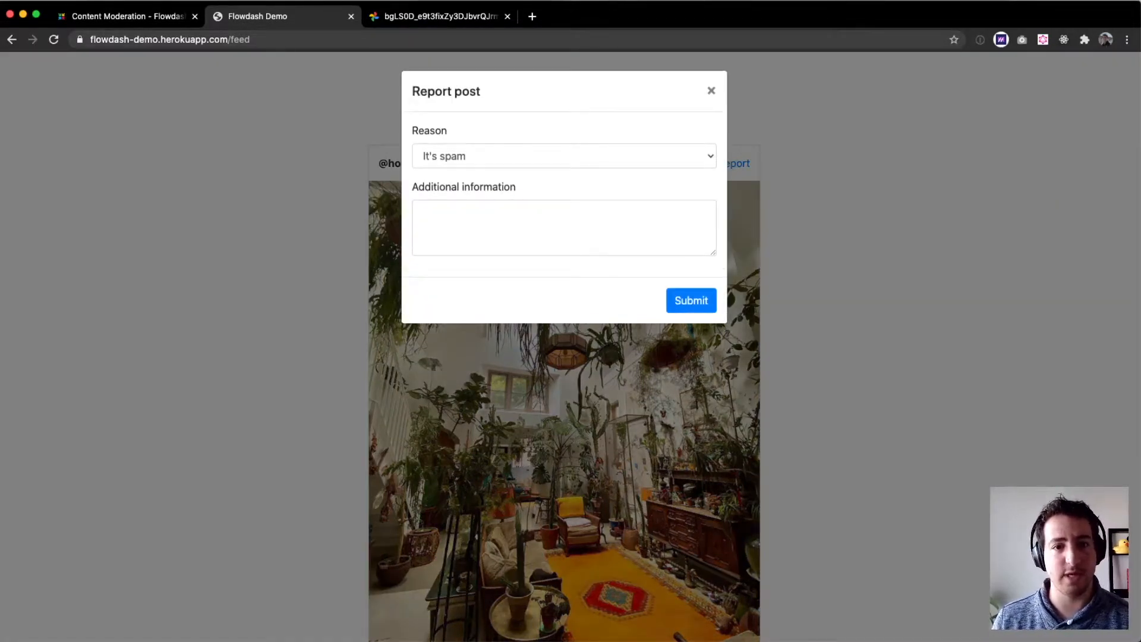
pyautogui.click(966, 238)
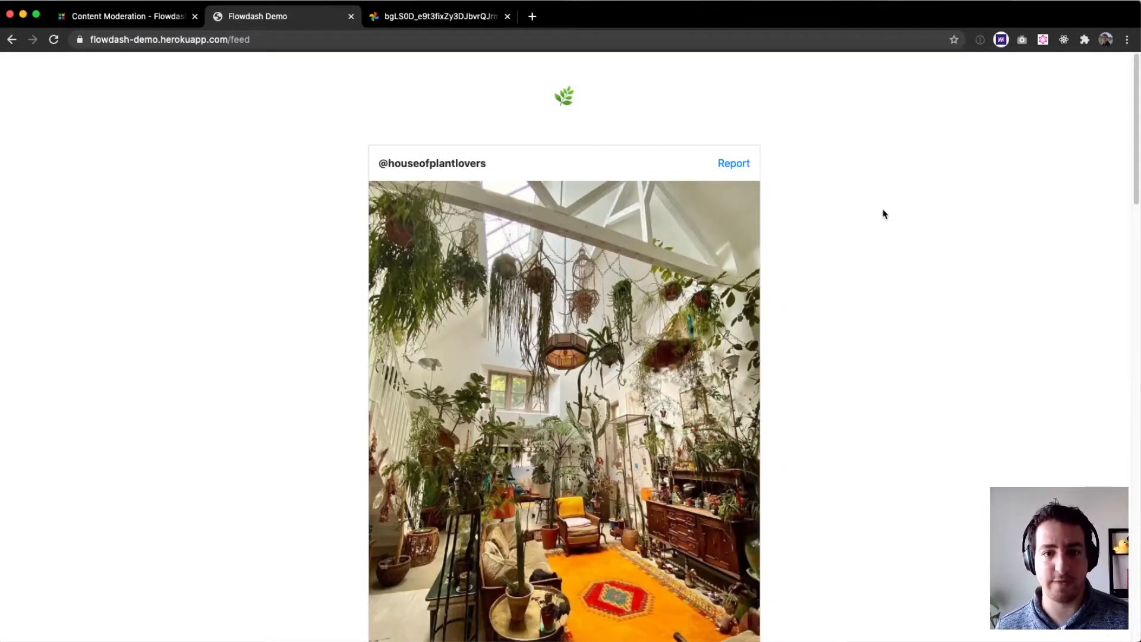
pyautogui.hotkey('ctrl', 'Tab')
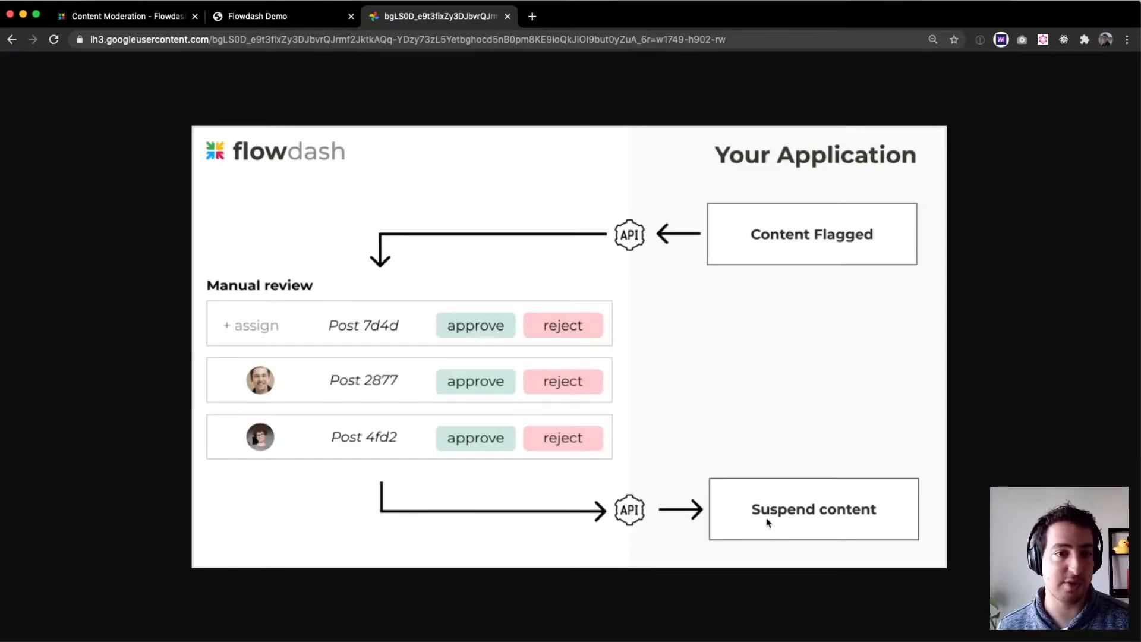
pyautogui.click(143, 17)
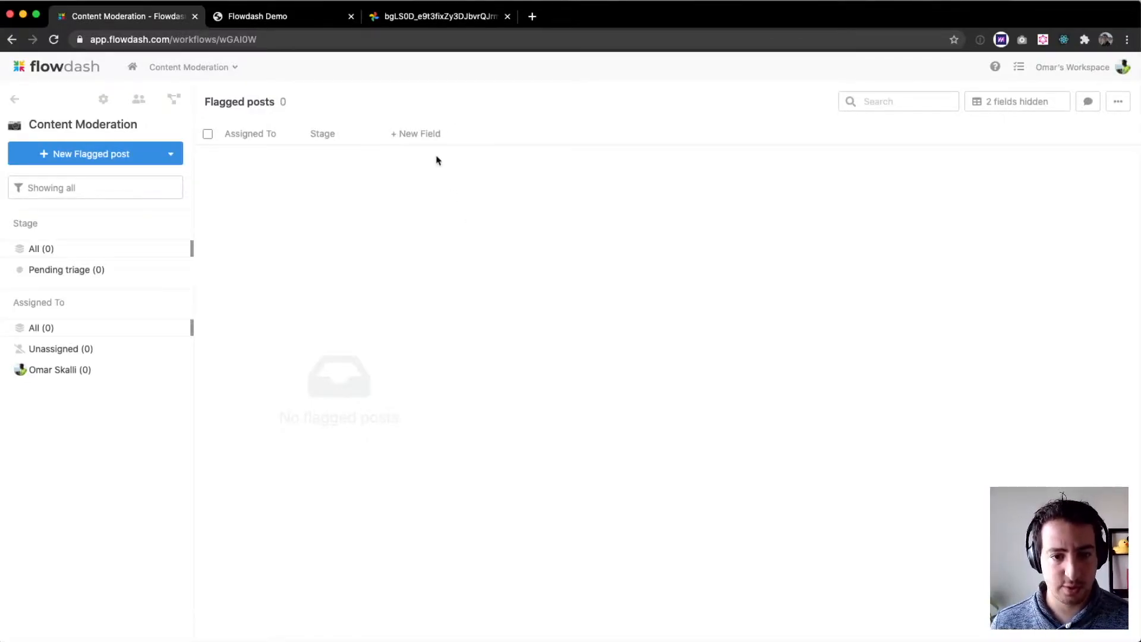
# - Add text fields named id, image_url and description to the flagged posts table
pyautogui.click(427, 136)
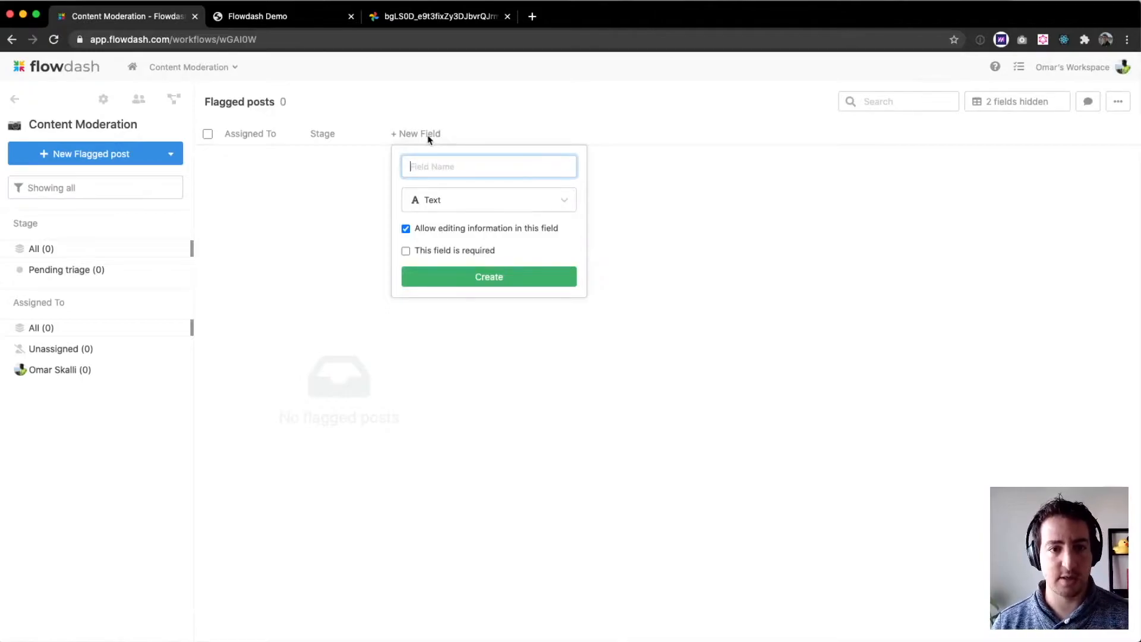
pyautogui.write('id')
pyautogui.press('Return')
pyautogui.click(504, 133)
pyautogui.write('image_url')
pyautogui.press('Return')
pyautogui.click(639, 133)
pyautogui.write('description')
pyautogui.press('Return')
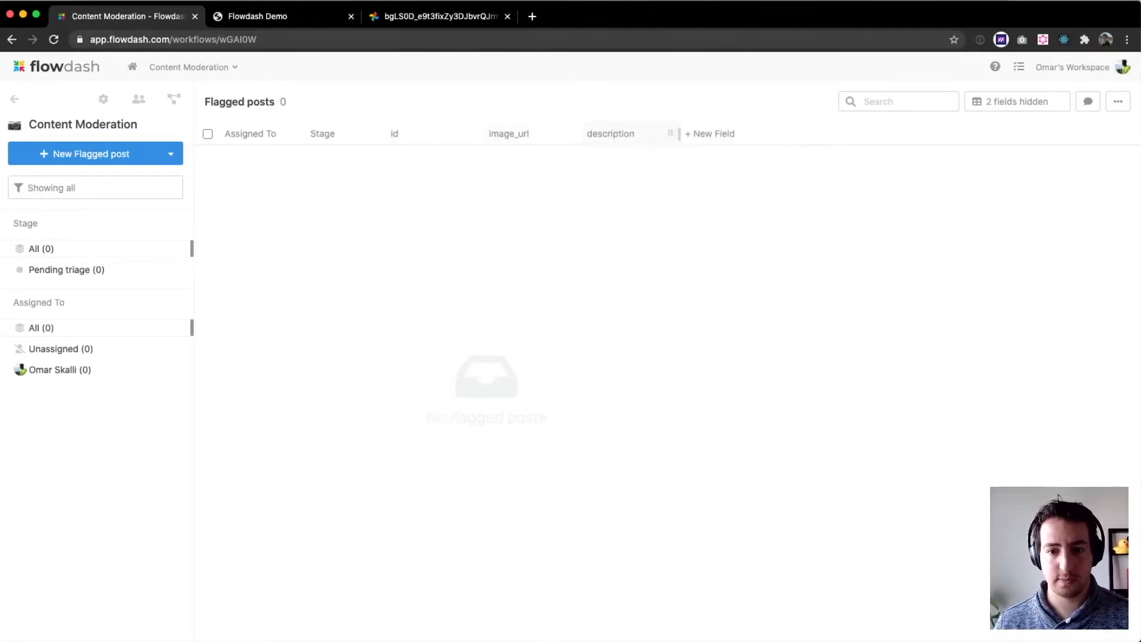
# - Add two more text fields named reason and explanation
pyautogui.click(697, 133)
pyautogui.write('reason')
pyautogui.press('Return')
pyautogui.click(810, 133)
pyautogui.write('explanation')
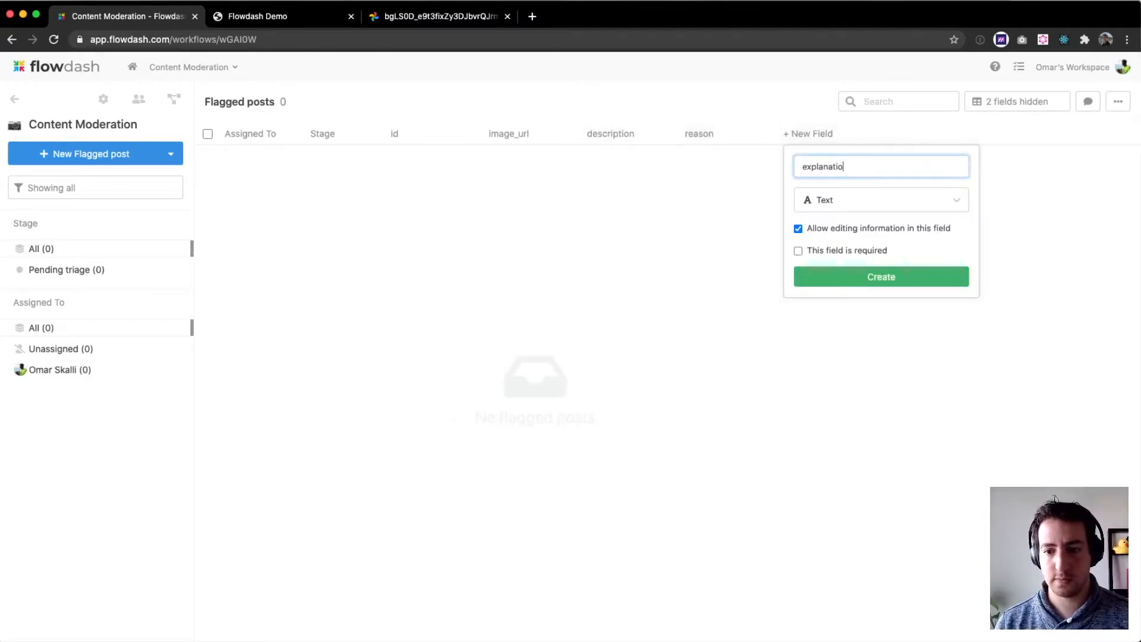
pyautogui.press('Return')
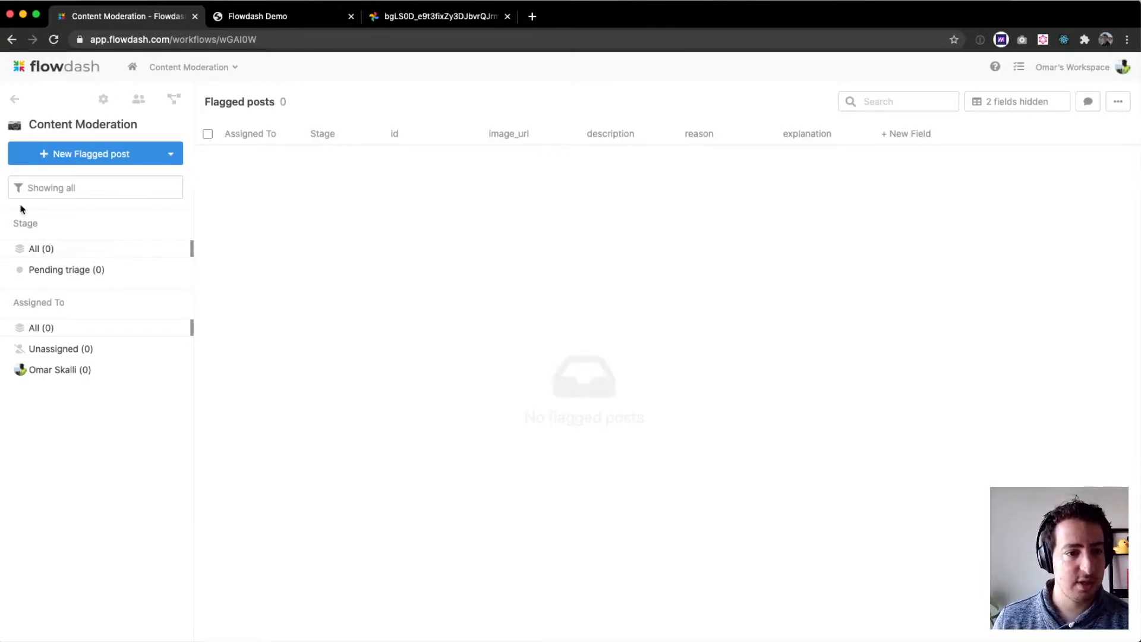
# - Open the Import from API instructions showing the workflow's webhook request
pyautogui.click(171, 155)
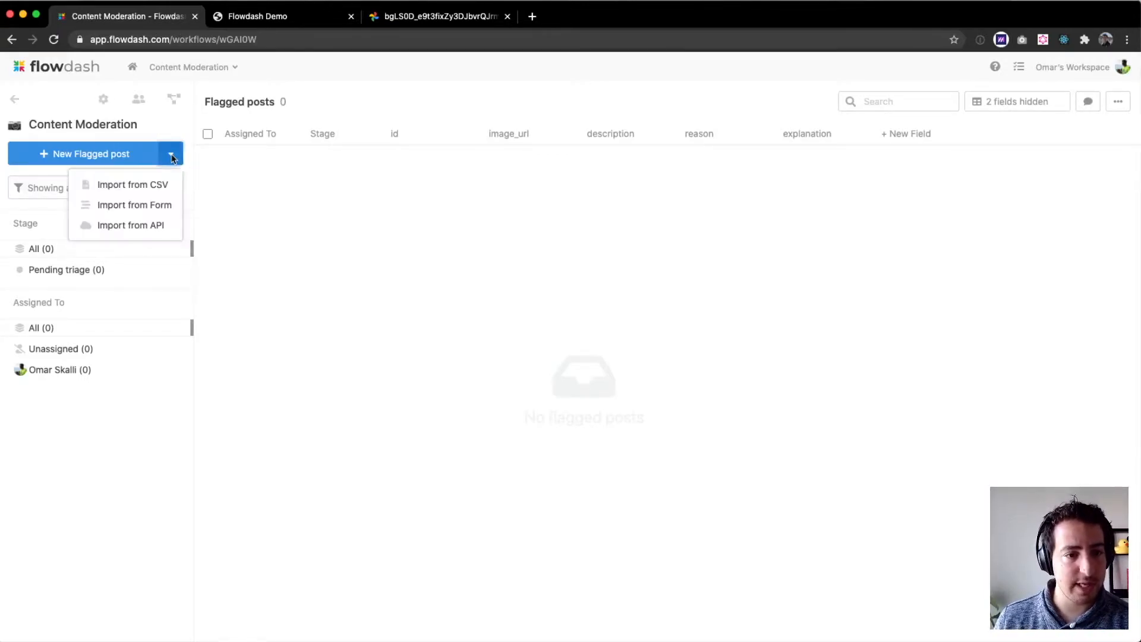
pyautogui.click(157, 226)
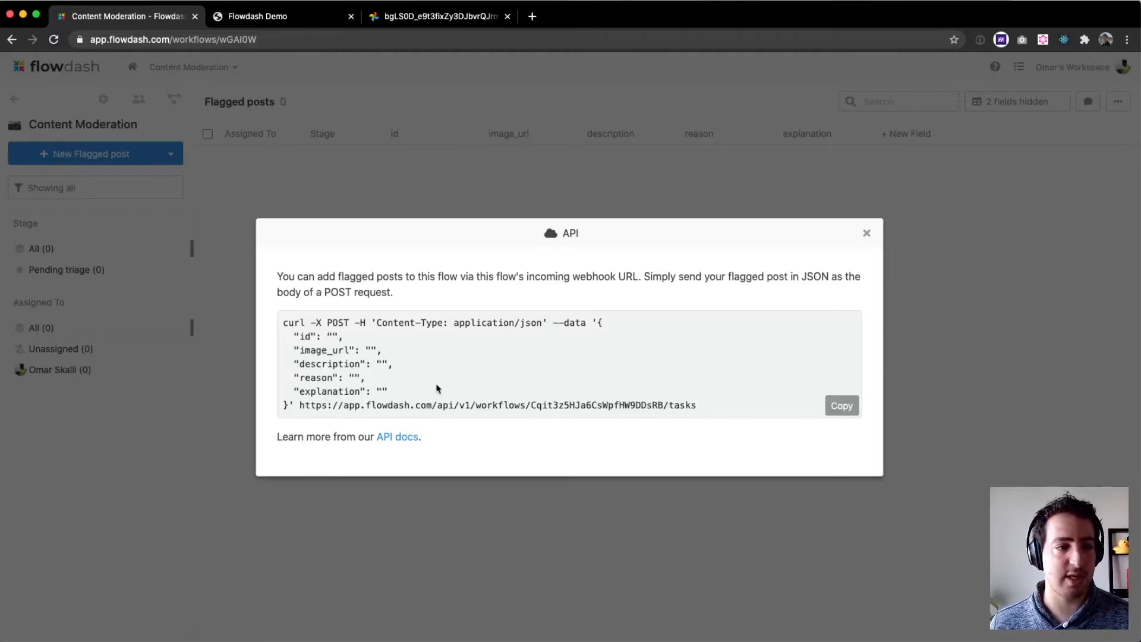
pyautogui.press('super+Tab')
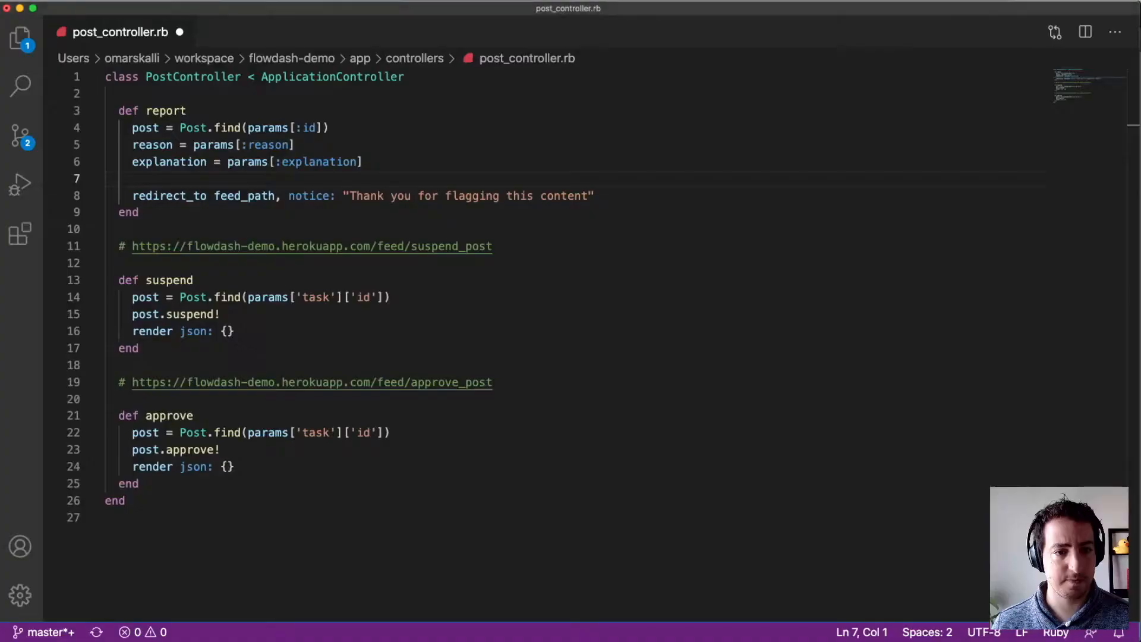
# - In the report action, paste an HTTParty.post call sending the post's id, image_url, description, reason and explanation to the workflow webhook, and save
pyautogui.press('Down')
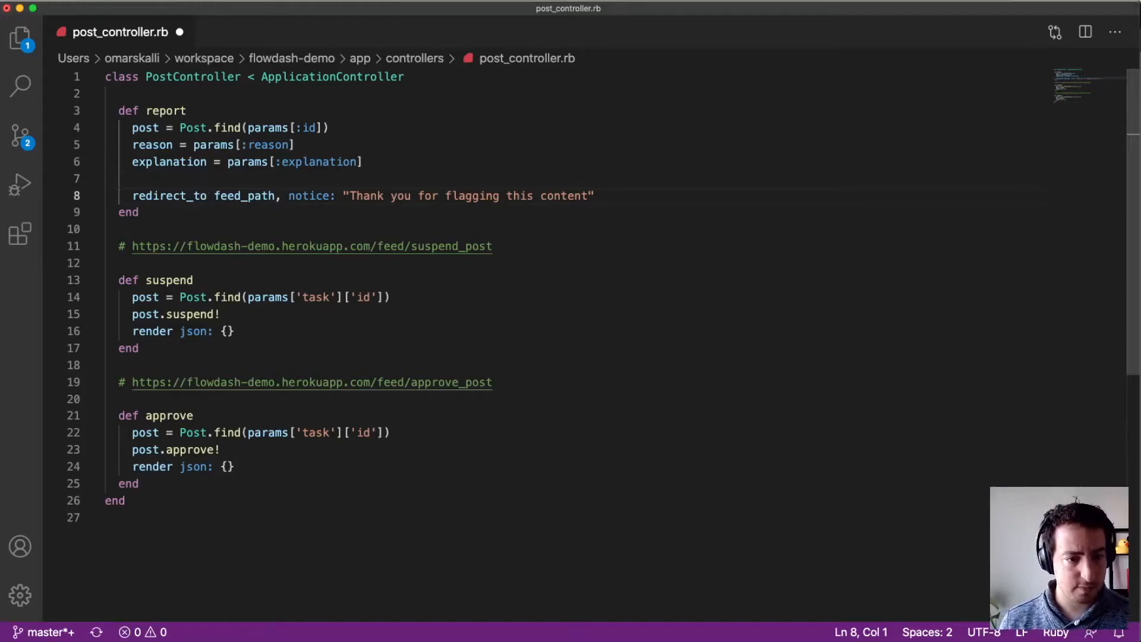
pyautogui.press('Up')
pyautogui.press('Return')
pyautogui.press('Up')
pyautogui.press('Return')
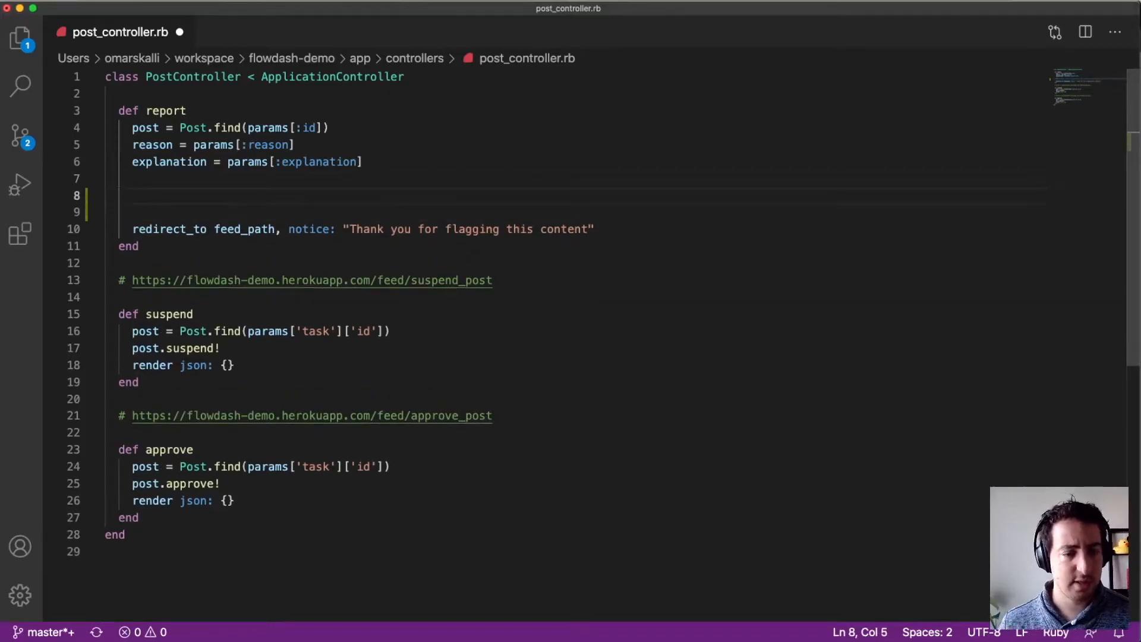
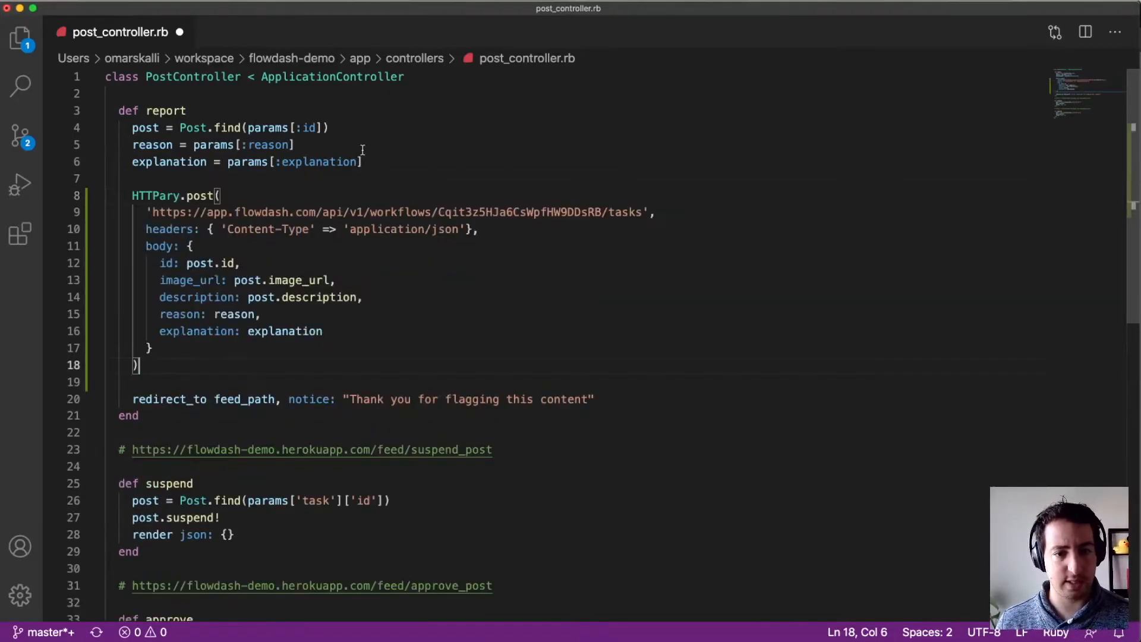
pyautogui.click(394, 174)
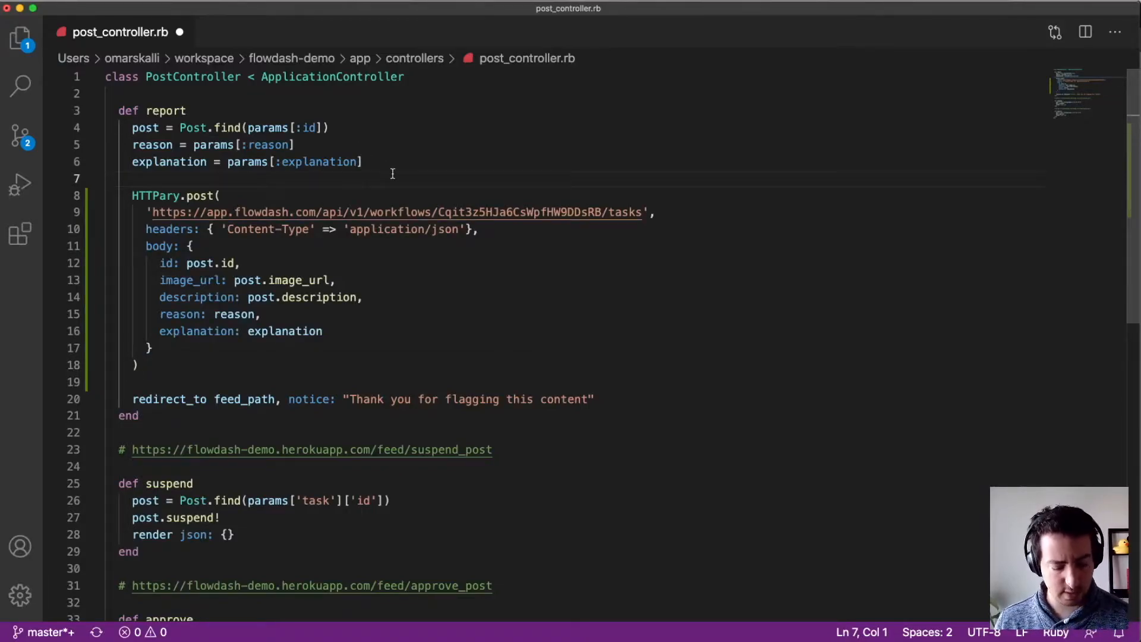
pyautogui.press('super+s')
pyautogui.press('super+Tab')
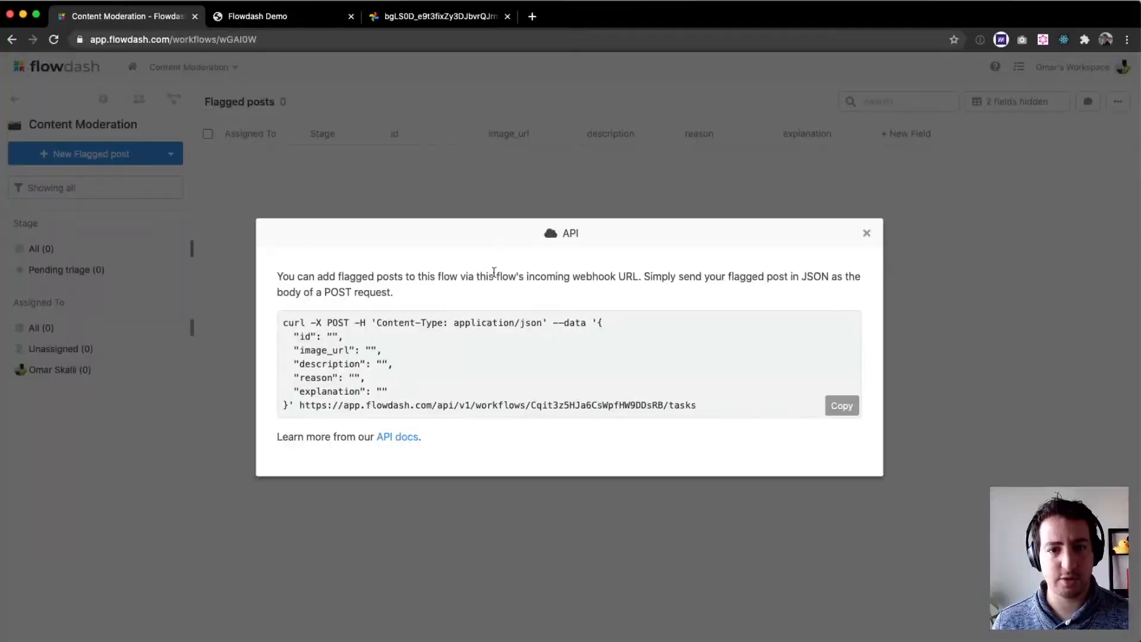
pyautogui.click(581, 192)
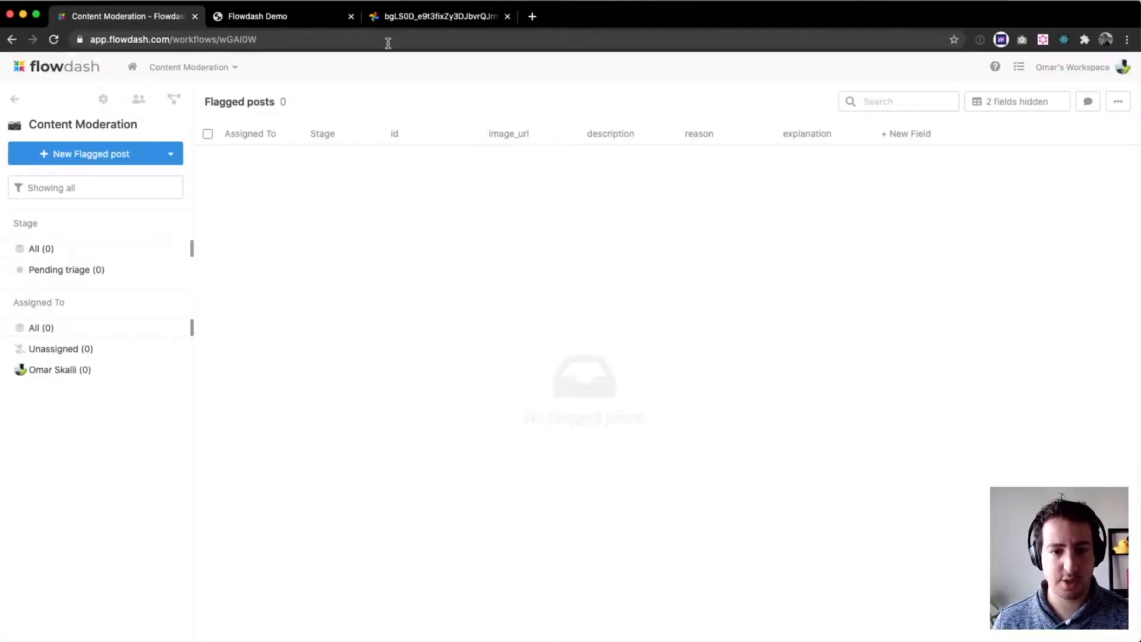
pyautogui.click(306, 23)
pyautogui.scroll(-5, 487, 297)
pyautogui.scroll(-12, 486, 293)
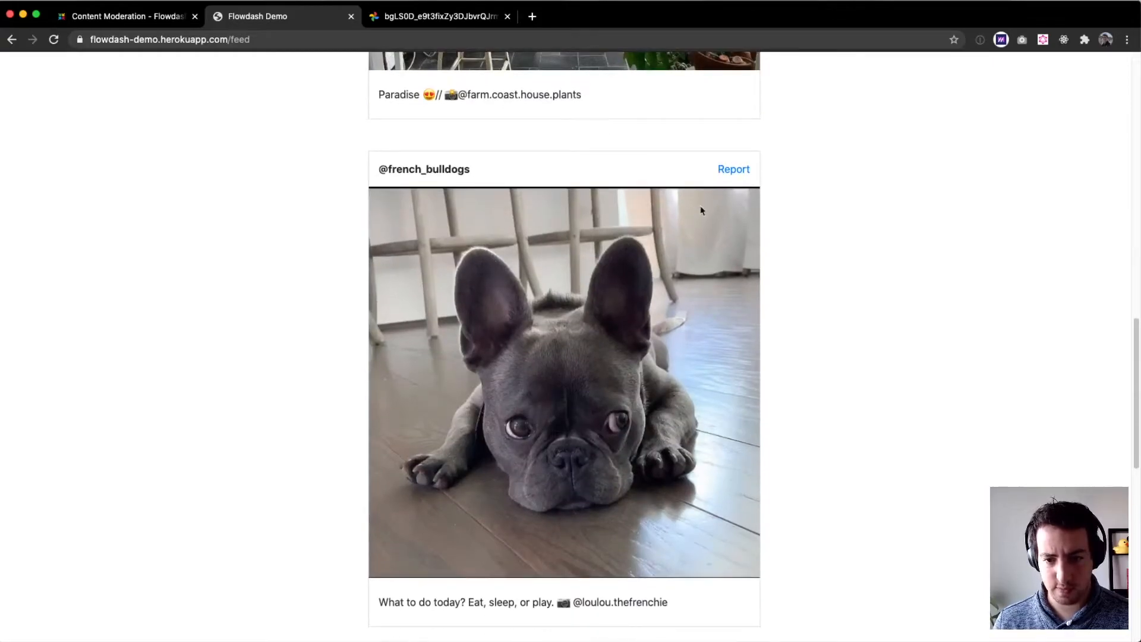
pyautogui.click(743, 169)
pyautogui.click(479, 164)
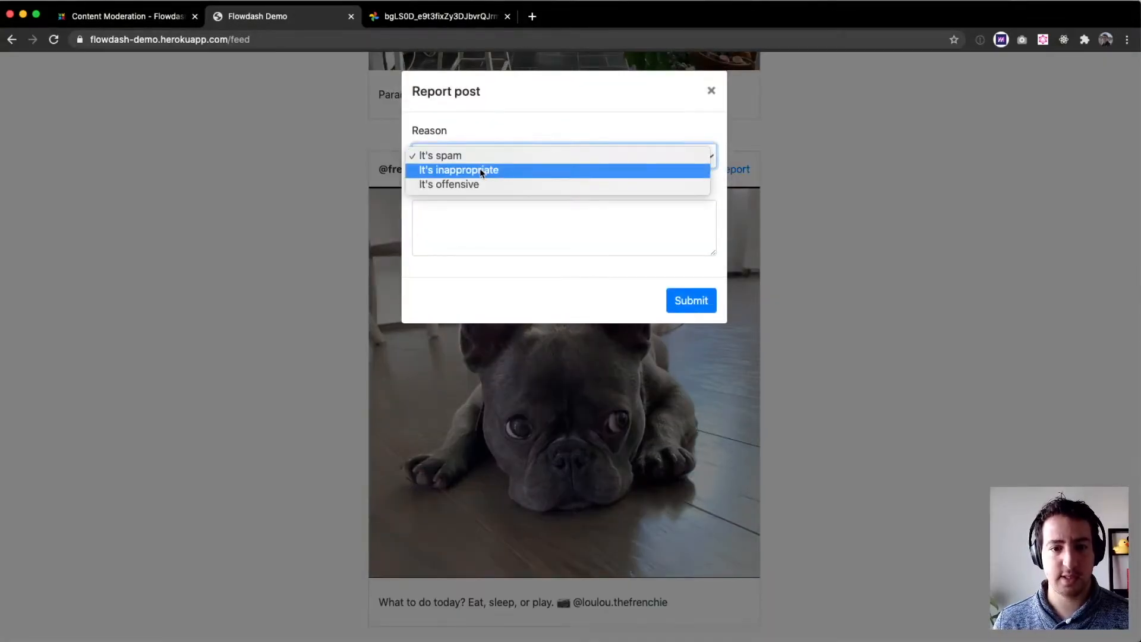
pyautogui.press('Up')
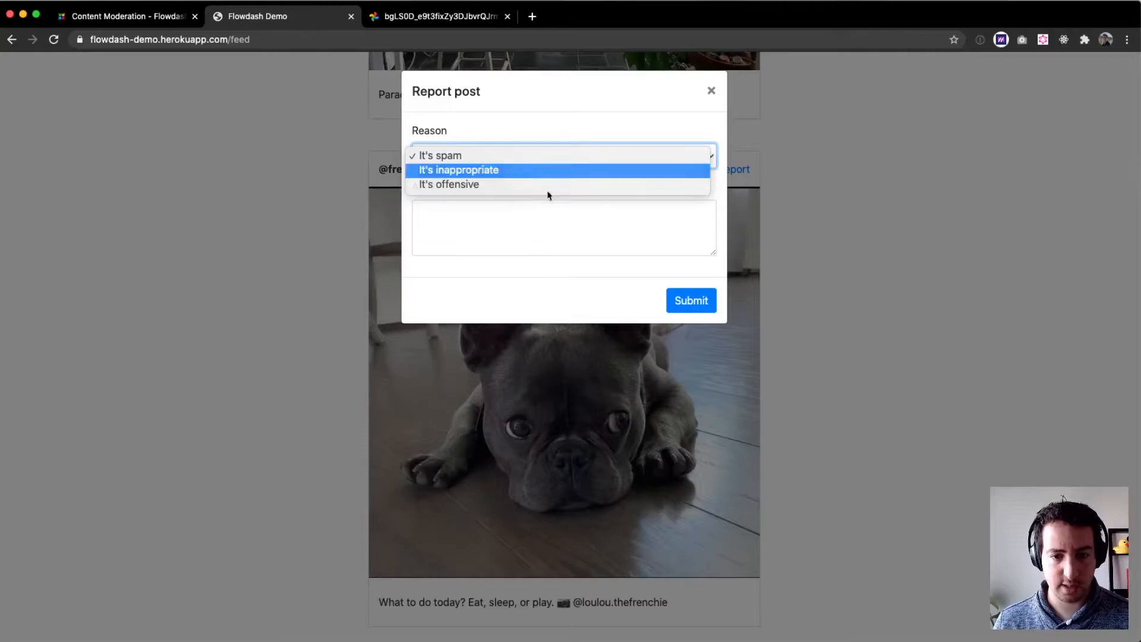
pyautogui.press('Return')
# - Enter 'A little bit too cute for me to handle' as additional information and submit the report
pyautogui.click(545, 209)
pyautogui.write('A little bit too cute for th')
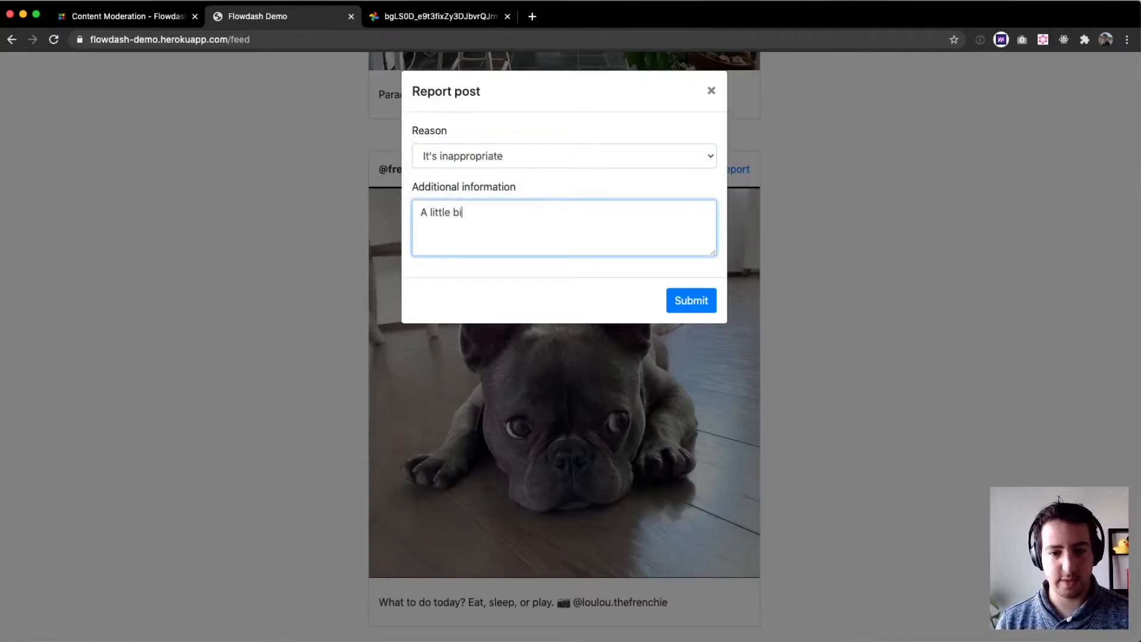
pyautogui.press('BackSpace')
pyautogui.press('BackSpace')
pyautogui.write('me to handle')
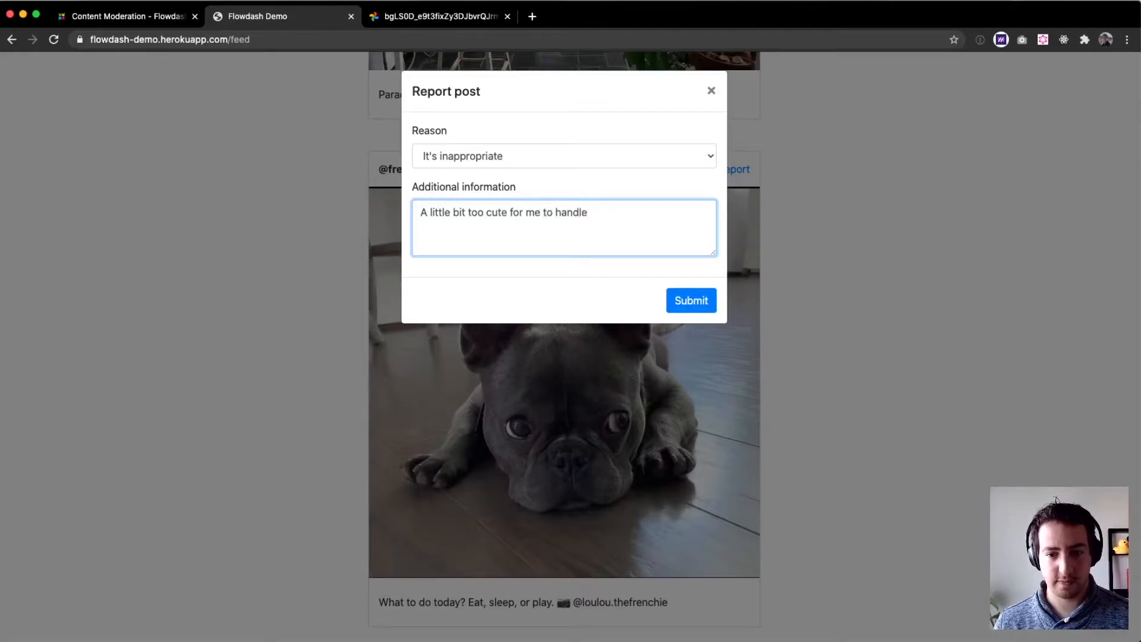
pyautogui.click(683, 301)
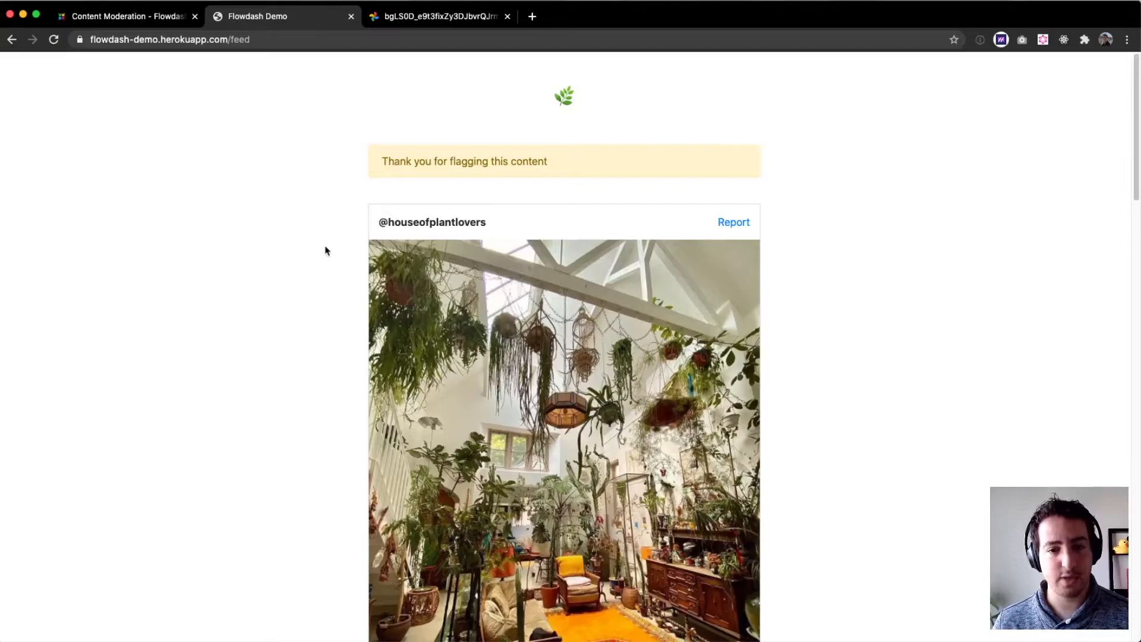
# - In the Flow Builder, create a green stage named Approve and place it below Pending triage
pyautogui.click(134, 18)
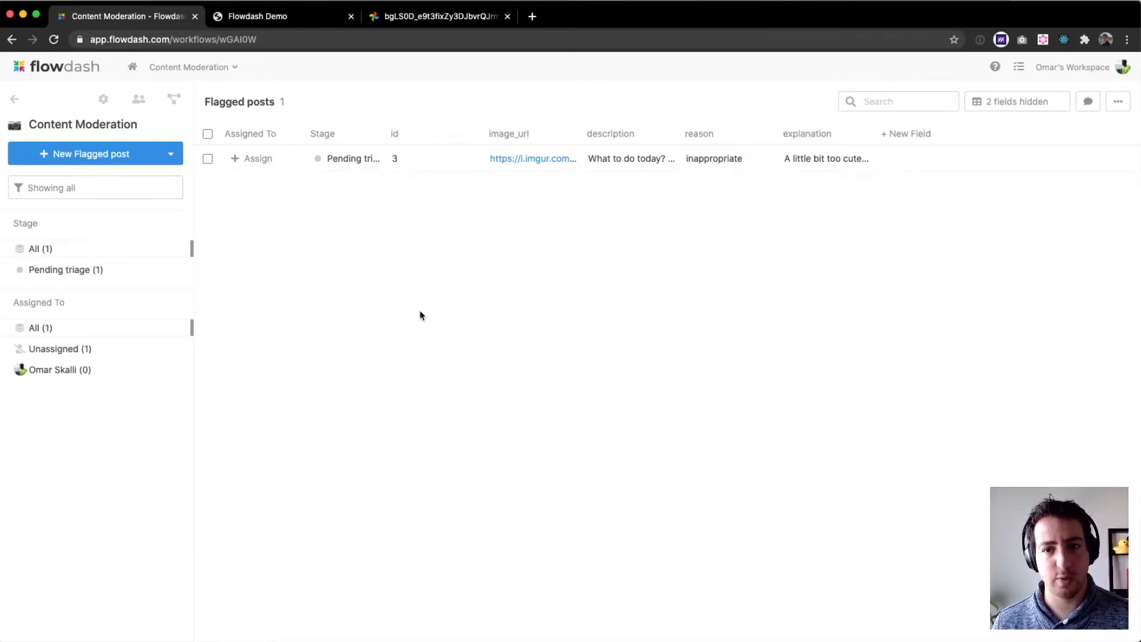
pyautogui.click(174, 106)
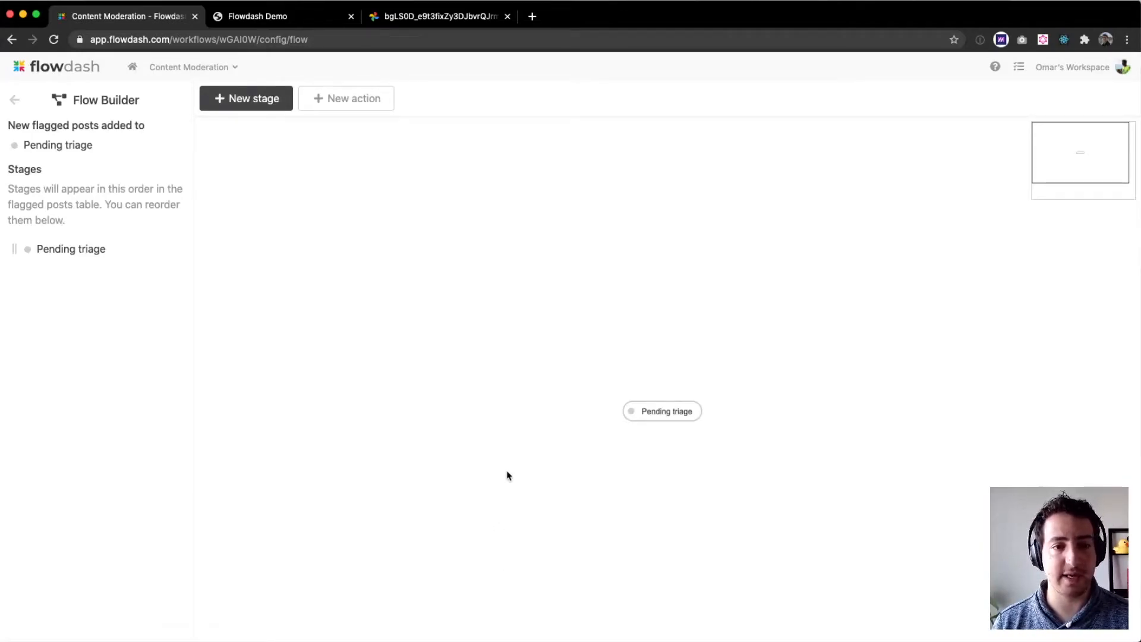
pyautogui.moveTo(526, 340); pyautogui.dragTo(342, 177)
pyautogui.click(288, 236)
pyautogui.click(236, 98)
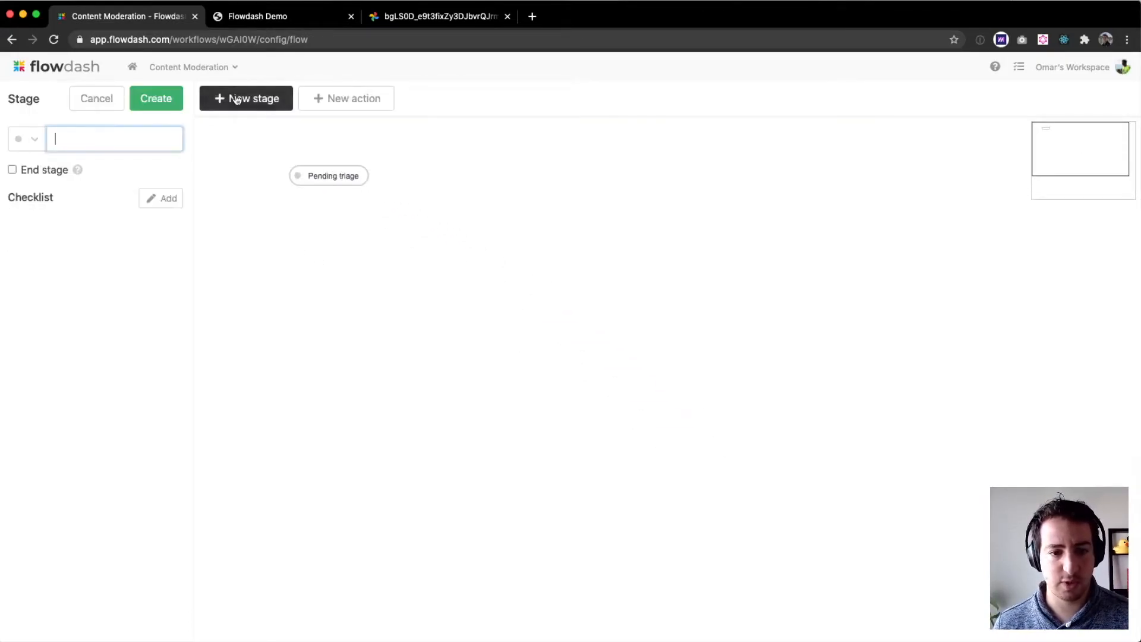
pyautogui.write('Approve')
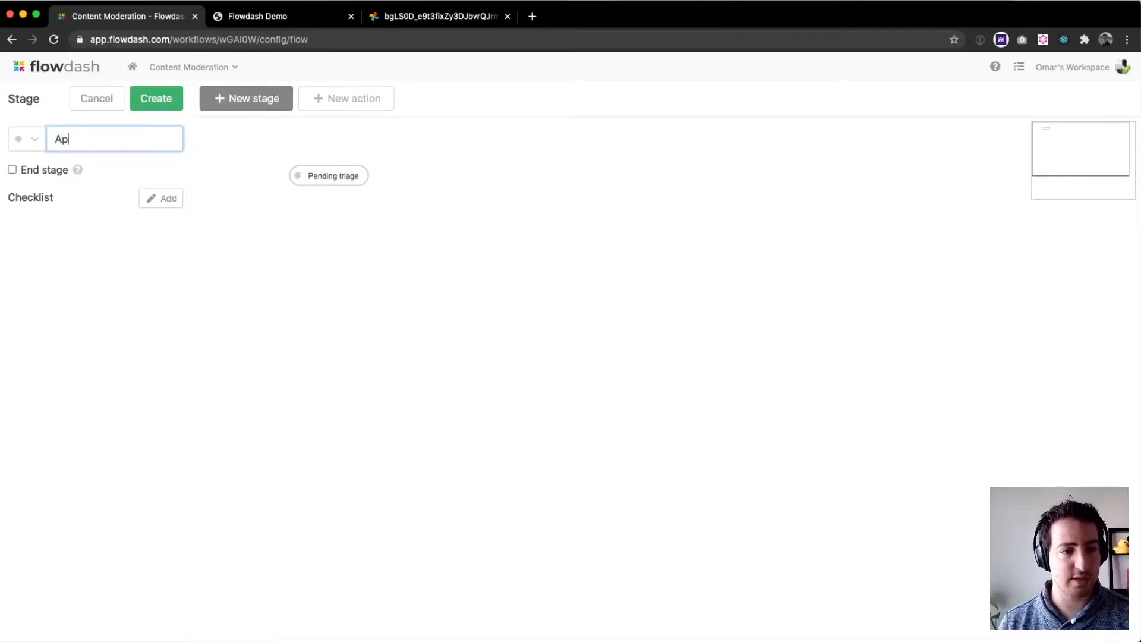
pyautogui.click(24, 137)
pyautogui.click(26, 276)
pyautogui.click(168, 104)
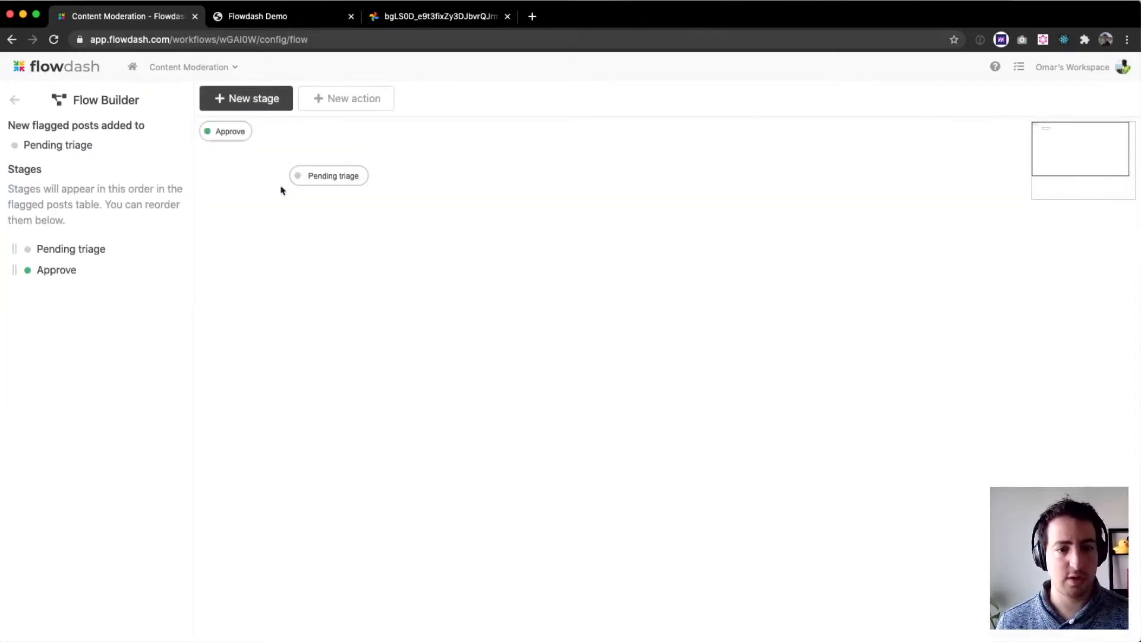
pyautogui.moveTo(212, 130); pyautogui.dragTo(232, 270)
pyautogui.click(162, 99)
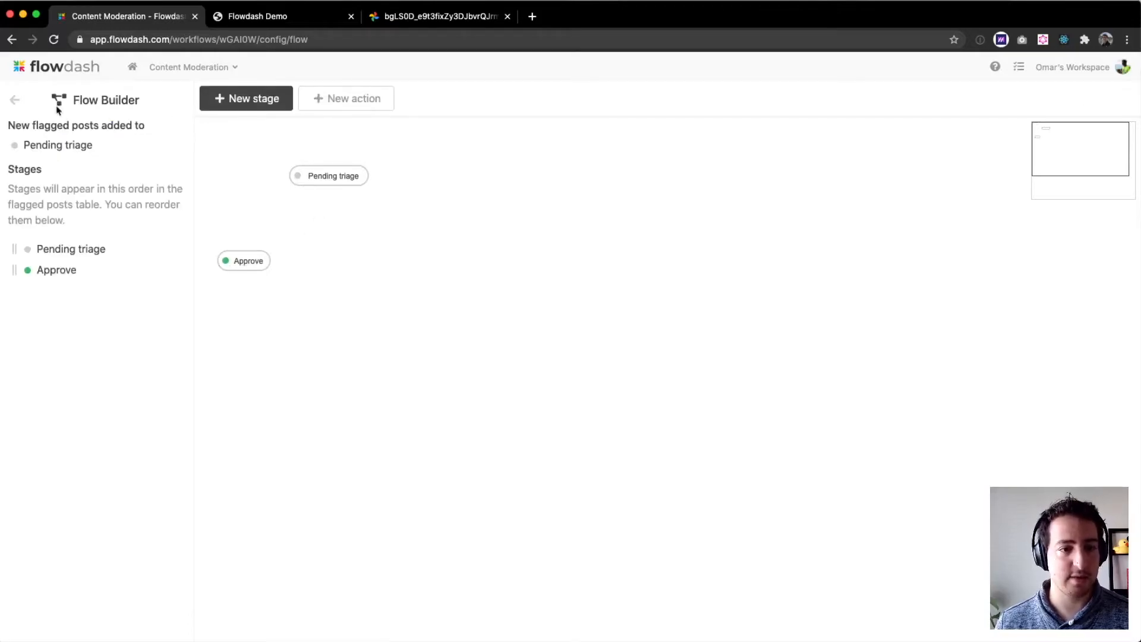
# - Create a red stage named Suspend and place it beside the Approve stage
pyautogui.click(243, 98)
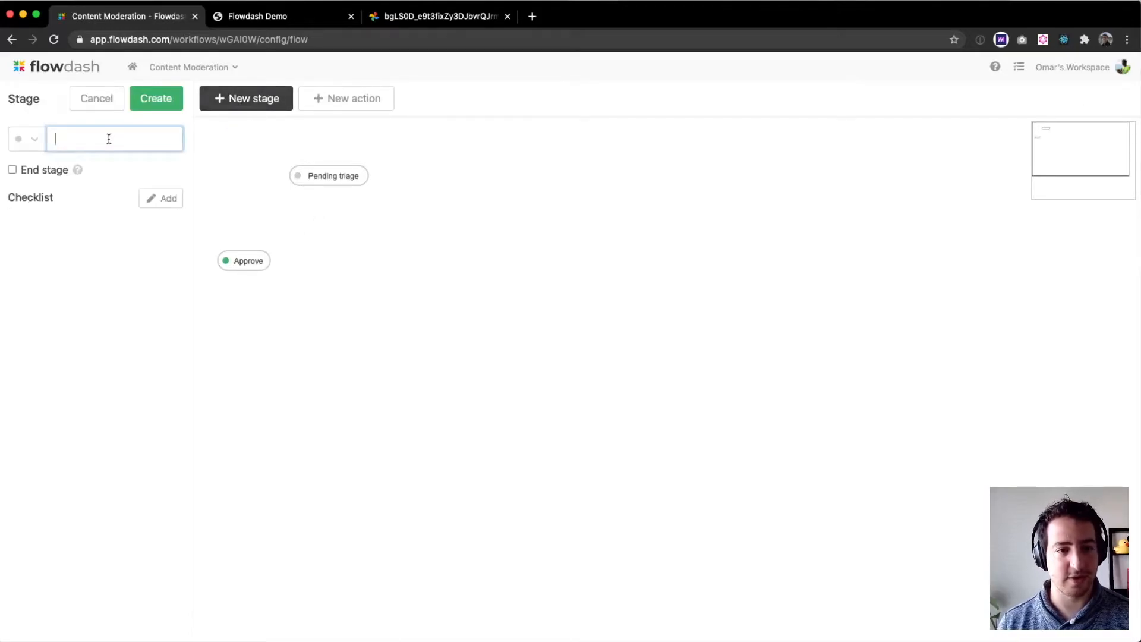
pyautogui.write('Suspend')
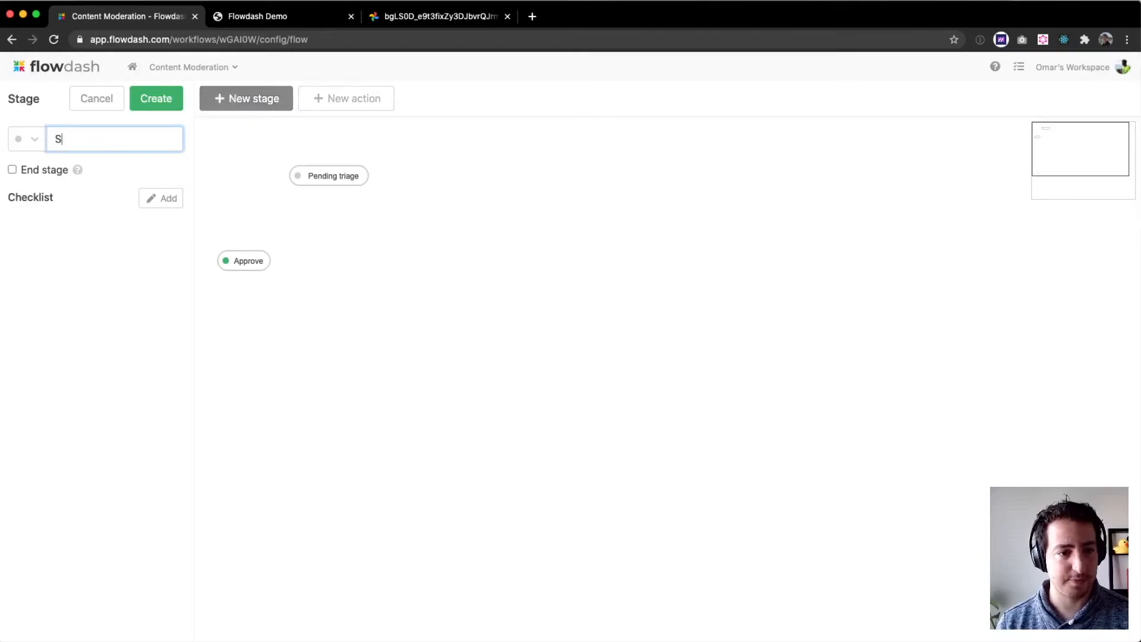
pyautogui.click(28, 139)
pyautogui.click(26, 381)
pyautogui.click(158, 98)
pyautogui.moveTo(244, 128); pyautogui.dragTo(430, 268)
# - Link Pending triage to the Approve and Suspend stages with move actions and arrange the action nodes
pyautogui.click(381, 223)
pyautogui.moveTo(329, 176); pyautogui.dragTo(407, 260)
pyautogui.moveTo(381, 223); pyautogui.dragTo(419, 215)
pyautogui.moveTo(318, 222); pyautogui.dragTo(273, 222)
pyautogui.click(352, 353)
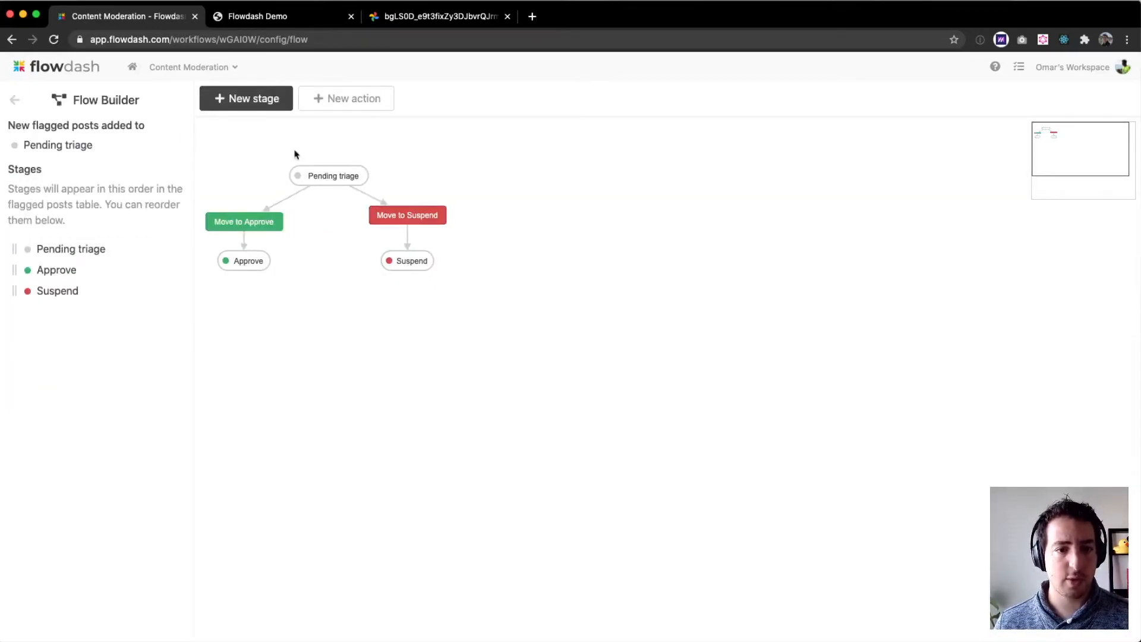
# - Review the flow's stage nodes and open the Move to Approve action's settings
pyautogui.click(324, 177)
pyautogui.click(244, 264)
pyautogui.click(291, 289)
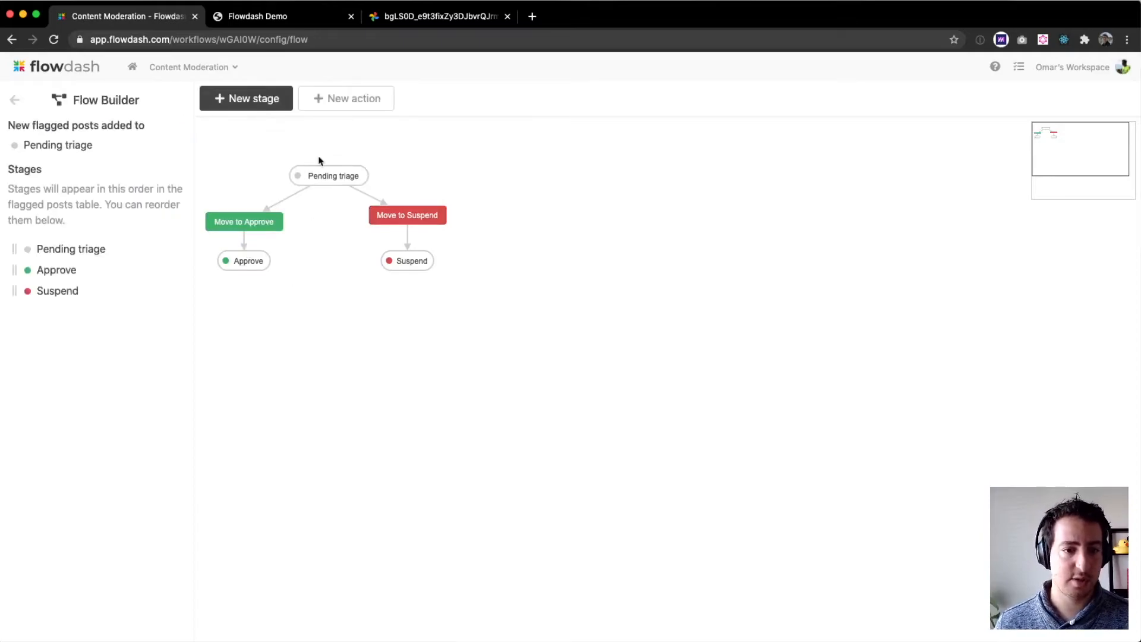
pyautogui.click(250, 263)
pyautogui.click(410, 265)
pyautogui.click(295, 353)
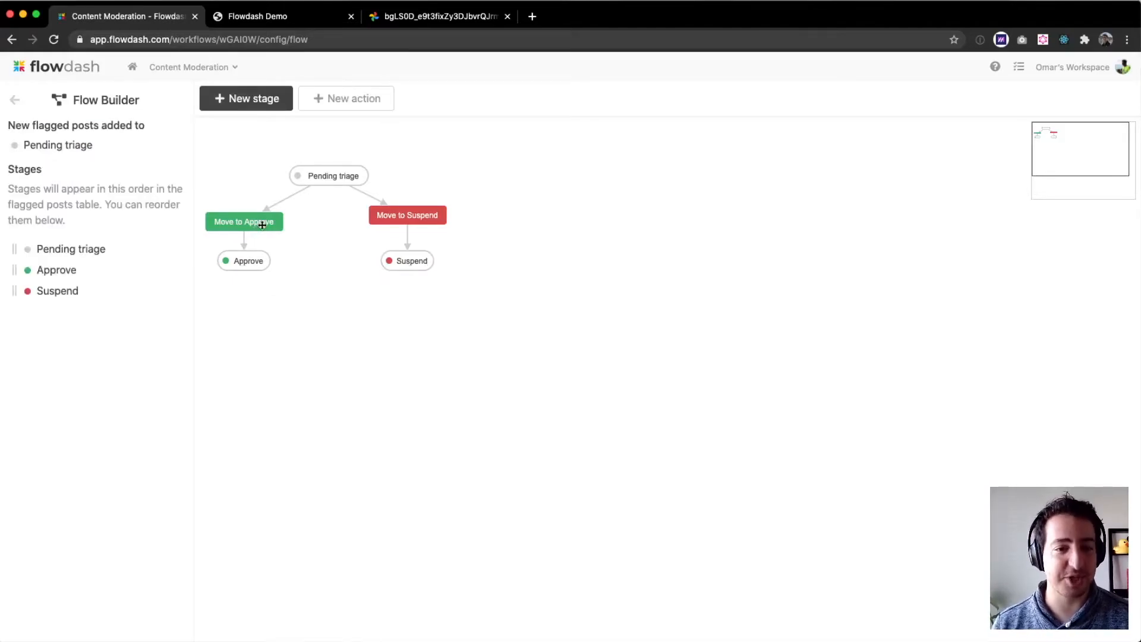
pyautogui.click(262, 224)
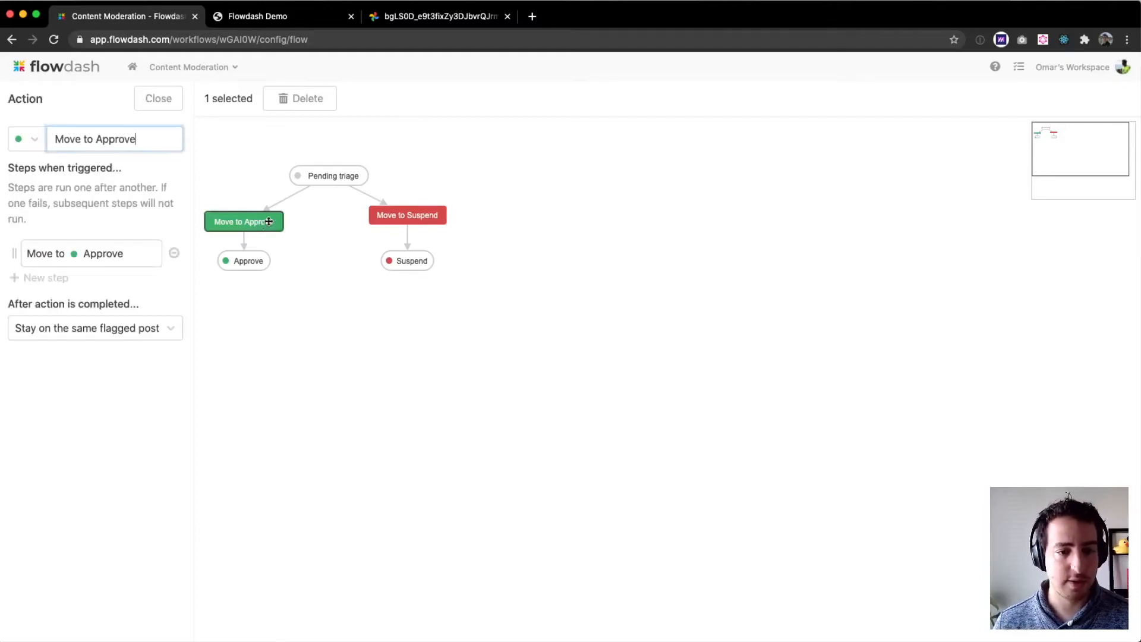
pyautogui.click(395, 393)
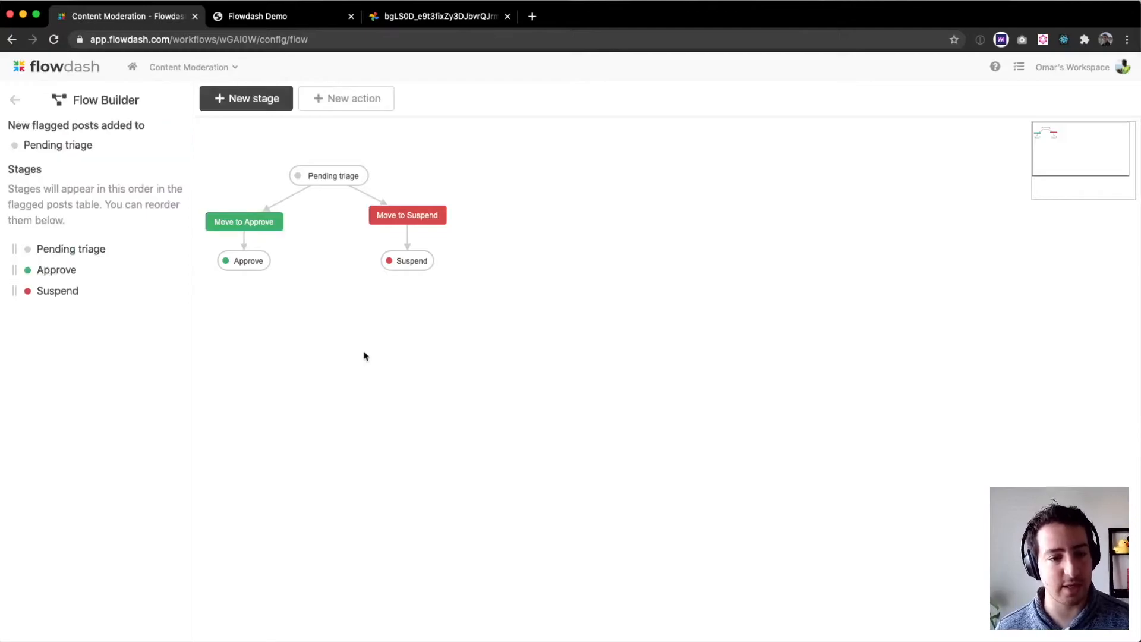
pyautogui.click(422, 209)
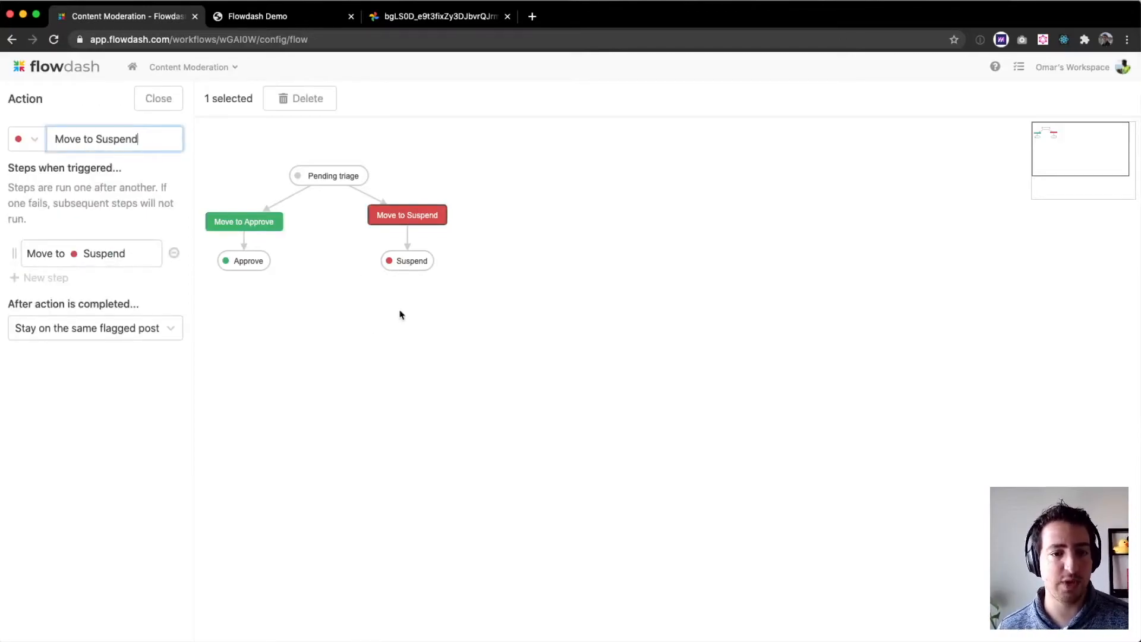
pyautogui.click(39, 279)
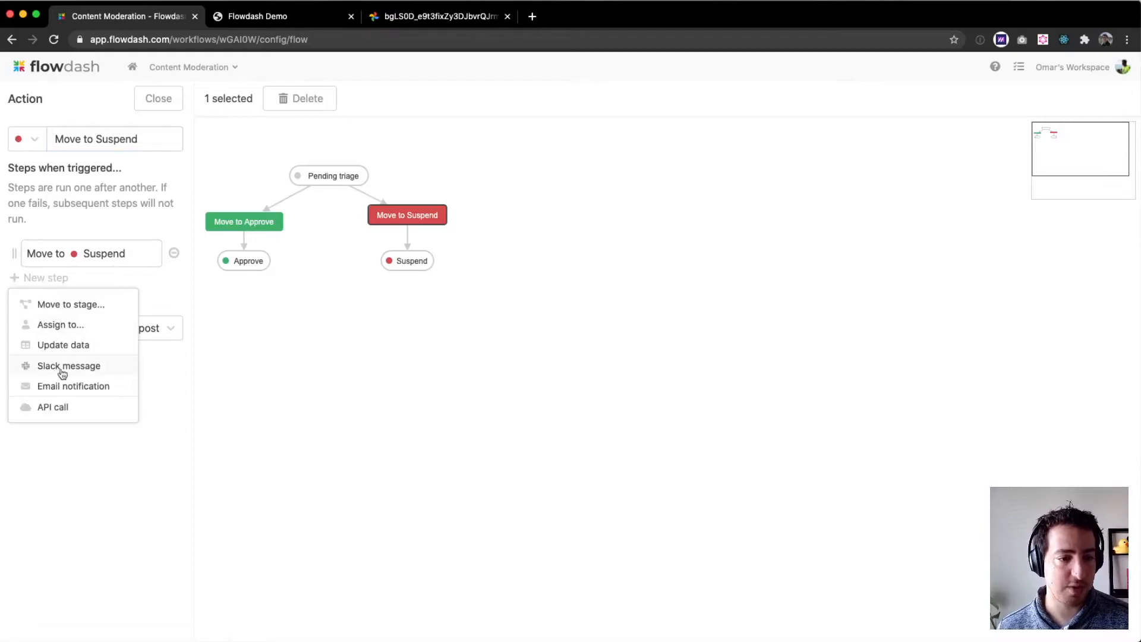
pyautogui.click(99, 409)
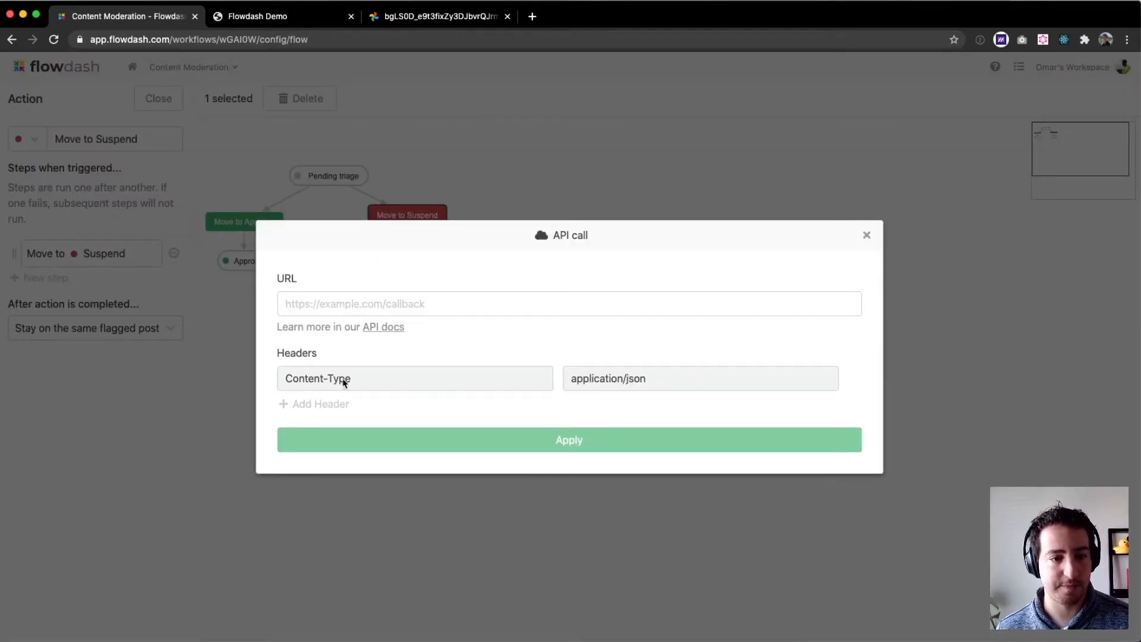
pyautogui.click(301, 295)
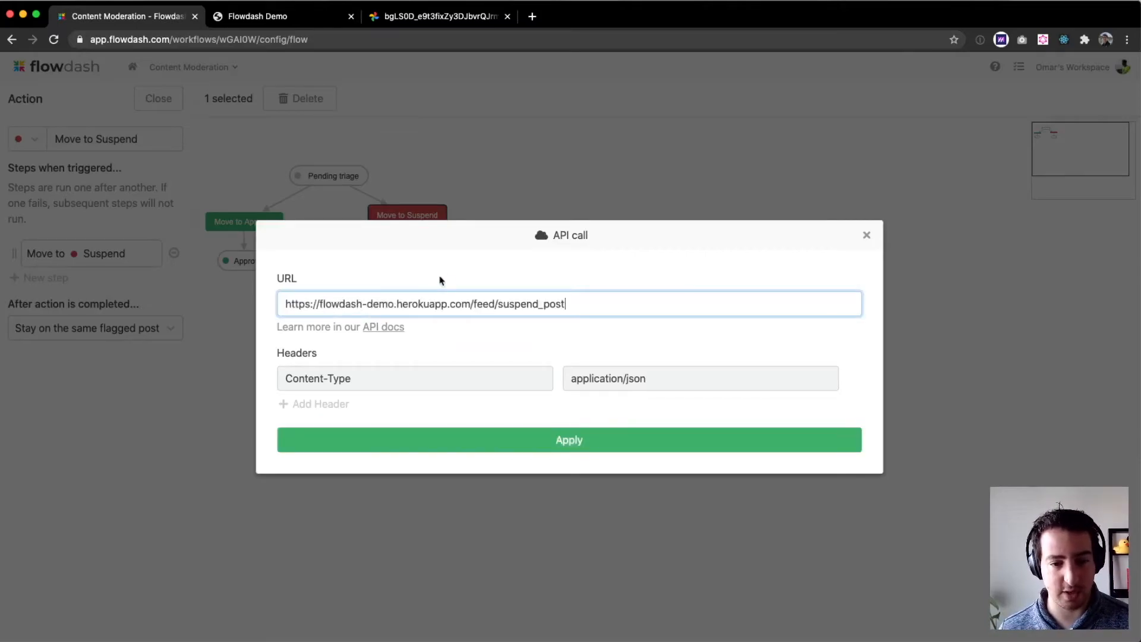
pyautogui.click(555, 439)
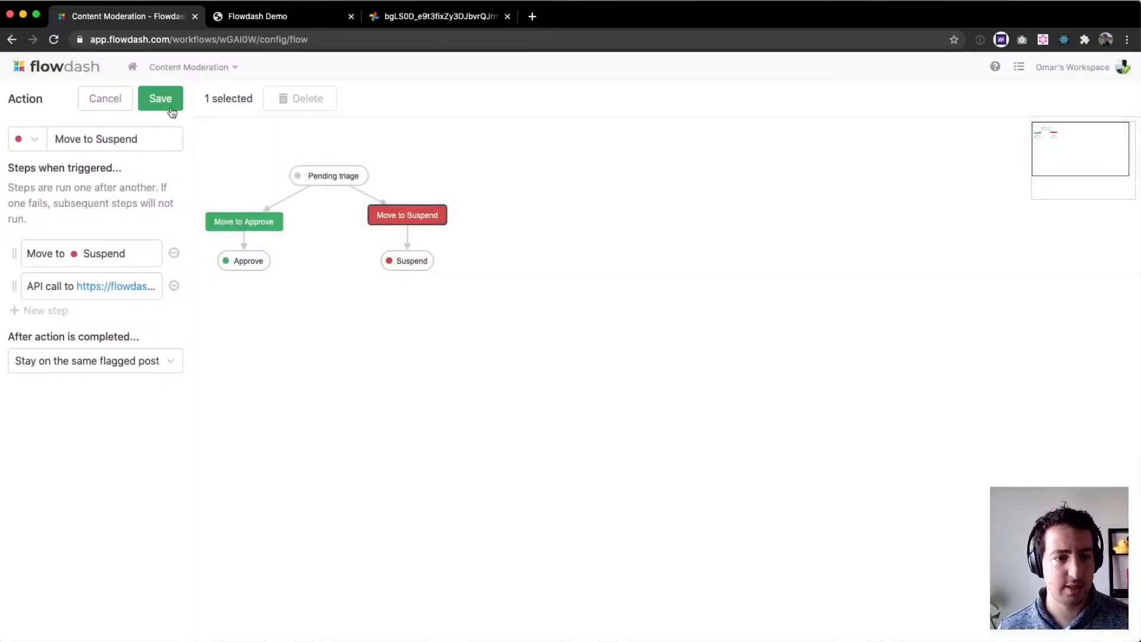
pyautogui.click(170, 109)
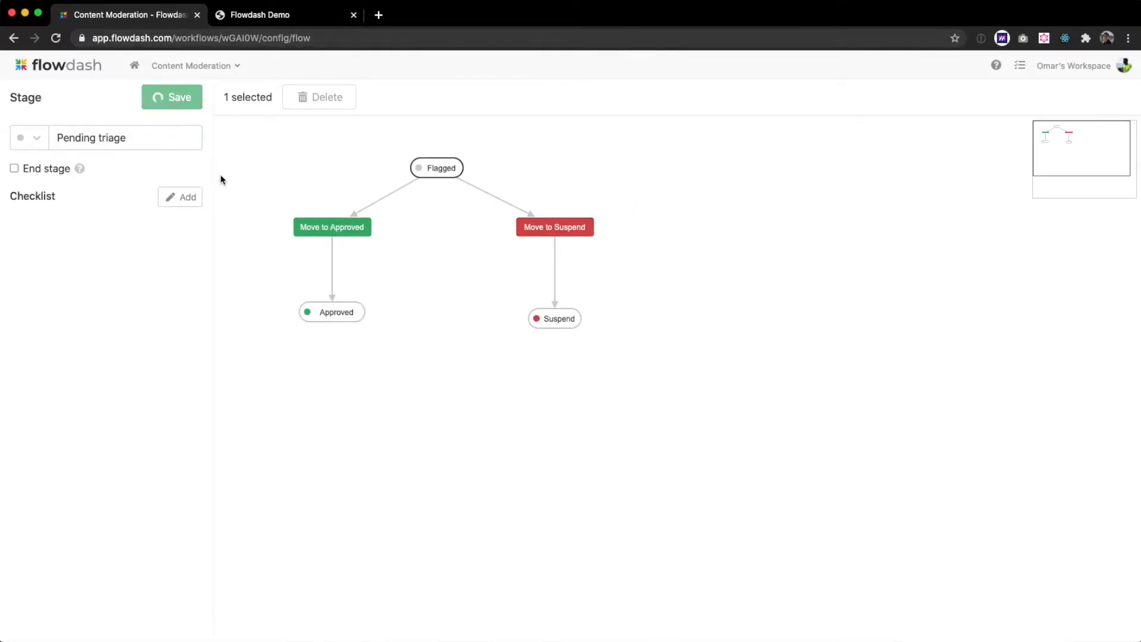
# - Create stages named Political, Hate, Super urgent! and Others with their own colours and place them on the flow
pyautogui.click(267, 97)
pyautogui.write('Political')
pyautogui.click(173, 97)
pyautogui.click(238, 97)
pyautogui.write('Hate')
pyautogui.click(30, 138)
pyautogui.click(38, 299)
pyautogui.click(175, 96)
pyautogui.click(444, 262)
pyautogui.click(177, 97)
pyautogui.click(244, 97)
pyautogui.write('Super urgent!')
pyautogui.click(29, 138)
pyautogui.click(38, 205)
pyautogui.click(176, 97)
pyautogui.moveTo(309, 150); pyautogui.dragTo(537, 262)
pyautogui.click(177, 97)
pyautogui.click(255, 96)
pyautogui.write('Others')
pyautogui.click(30, 140)
pyautogui.click(36, 249)
pyautogui.click(175, 97)
pyautogui.moveTo(309, 151); pyautogui.dragTo(642, 263)
pyautogui.click(177, 97)
# - Connect Pending triage to the new stages and link each new stage to the Move to Approved and Move to Suspend actions
pyautogui.click(430, 180)
pyautogui.moveTo(431, 178); pyautogui.dragTo(349, 259)
pyautogui.moveTo(437, 269); pyautogui.dragTo(333, 345)
pyautogui.moveTo(438, 269); pyautogui.dragTo(555, 344)
pyautogui.moveTo(528, 269); pyautogui.dragTo(334, 345)
pyautogui.moveTo(529, 268); pyautogui.dragTo(568, 337)
pyautogui.moveTo(633, 268); pyautogui.dragTo(339, 344)
pyautogui.moveTo(633, 268); pyautogui.dragTo(558, 352)
pyautogui.moveTo(437, 177); pyautogui.dragTo(351, 256)
pyautogui.moveTo(437, 177); pyautogui.dragTo(441, 256)
pyautogui.moveTo(438, 177); pyautogui.dragTo(628, 257)
pyautogui.click(752, 438)
# - Add a move action to the Super urgent! stage and name it Super urgent
pyautogui.click(178, 98)
pyautogui.moveTo(479, 241); pyautogui.dragTo(612, 331)
pyautogui.moveTo(570, 258); pyautogui.dragTo(609, 192)
pyautogui.moveTo(758, 303); pyautogui.dragTo(767, 297)
pyautogui.write('uper urgent')
pyautogui.press('Return')
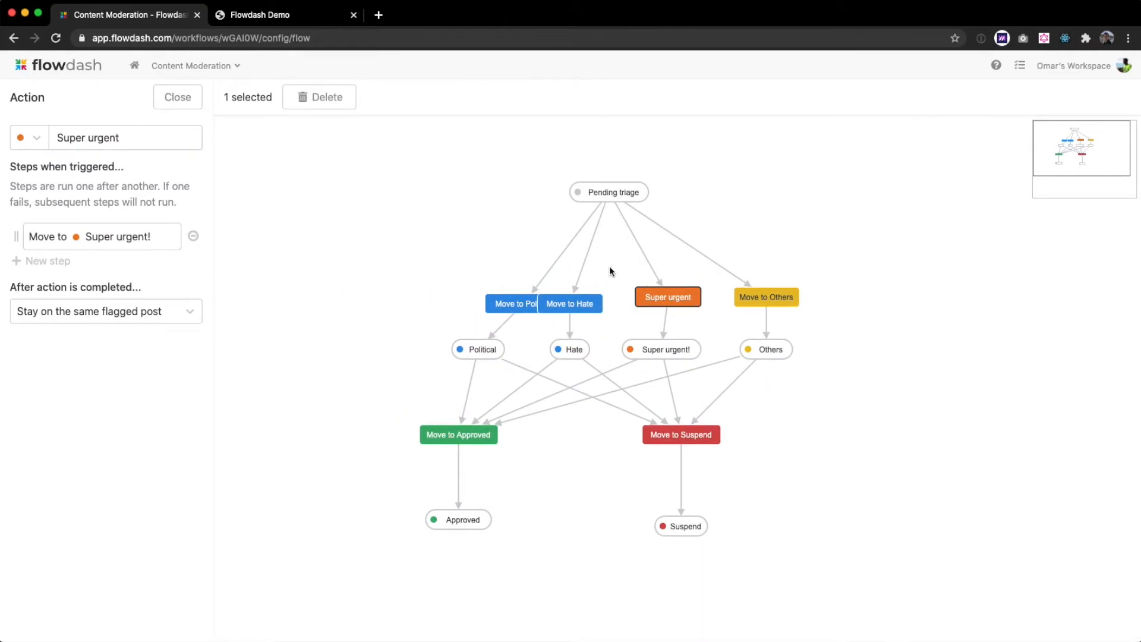
# - Rename the other move actions to Political, Hate crime and Others, arranging them in a row
pyautogui.moveTo(570, 304); pyautogui.dragTo(570, 297)
pyautogui.moveTo(490, 302); pyautogui.dragTo(448, 296)
pyautogui.tripleClick(125, 138)
pyautogui.write('Political')
pyautogui.press('Return')
pyautogui.click(570, 297)
pyautogui.tripleClick(125, 138)
pyautogui.write('Hate crime')
pyautogui.press('Return')
pyautogui.moveTo(668, 297); pyautogui.dragTo(662, 297)
pyautogui.click(766, 297)
pyautogui.tripleClick(125, 138)
pyautogui.write('Others')
pyautogui.click(366, 400)
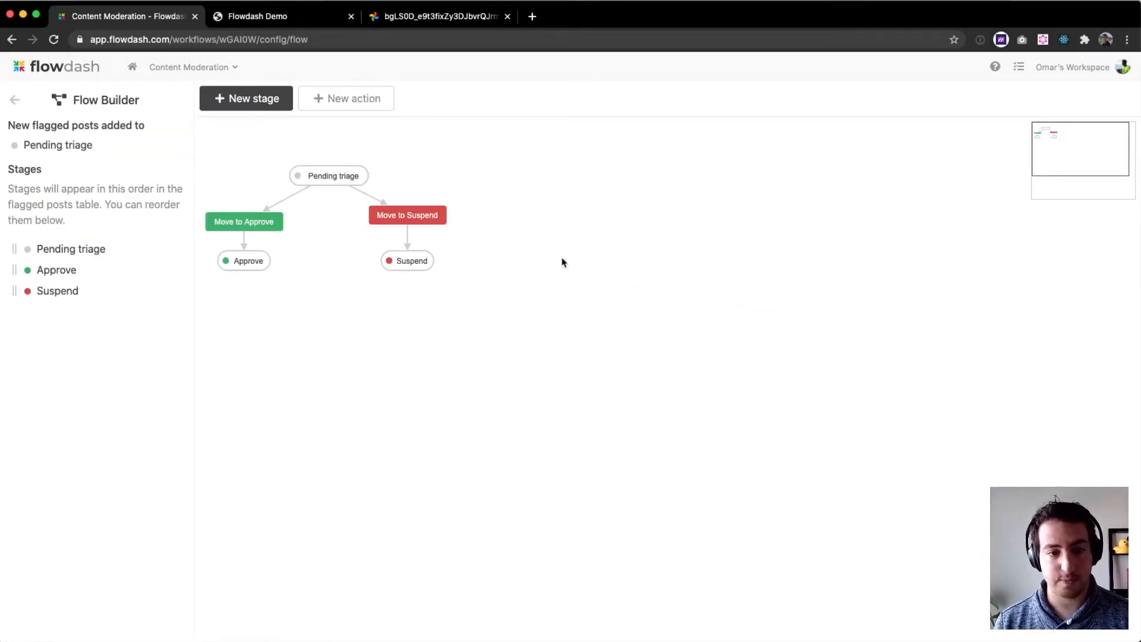
# - Open the flagged post record and add an Image block to its layout that displays the image_url field
pyautogui.click(15, 99)
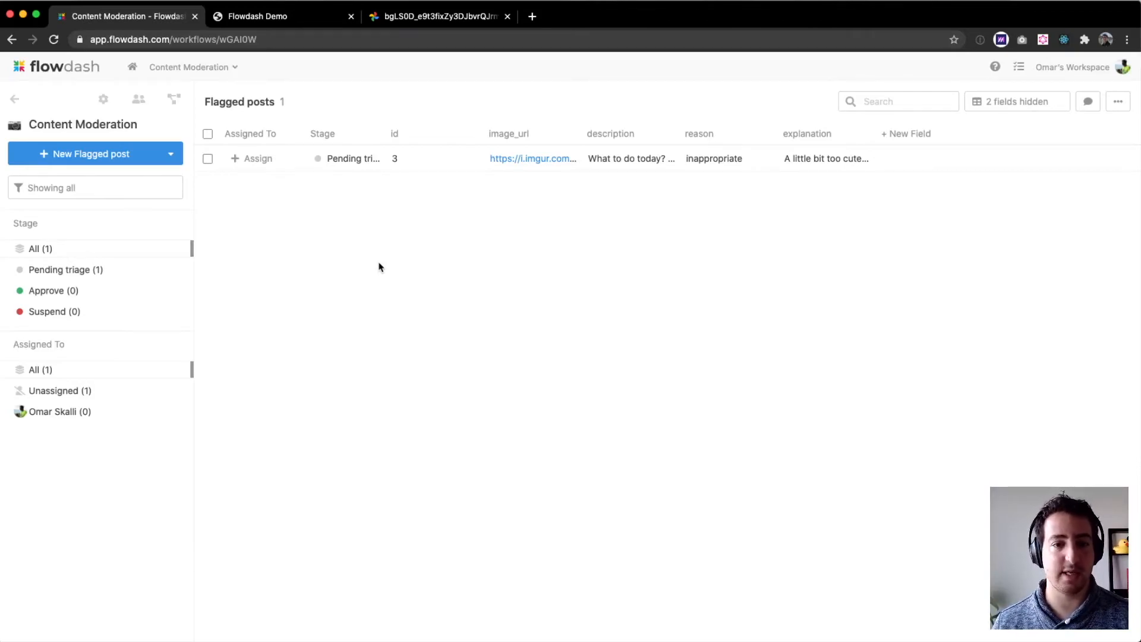
pyautogui.click(373, 169)
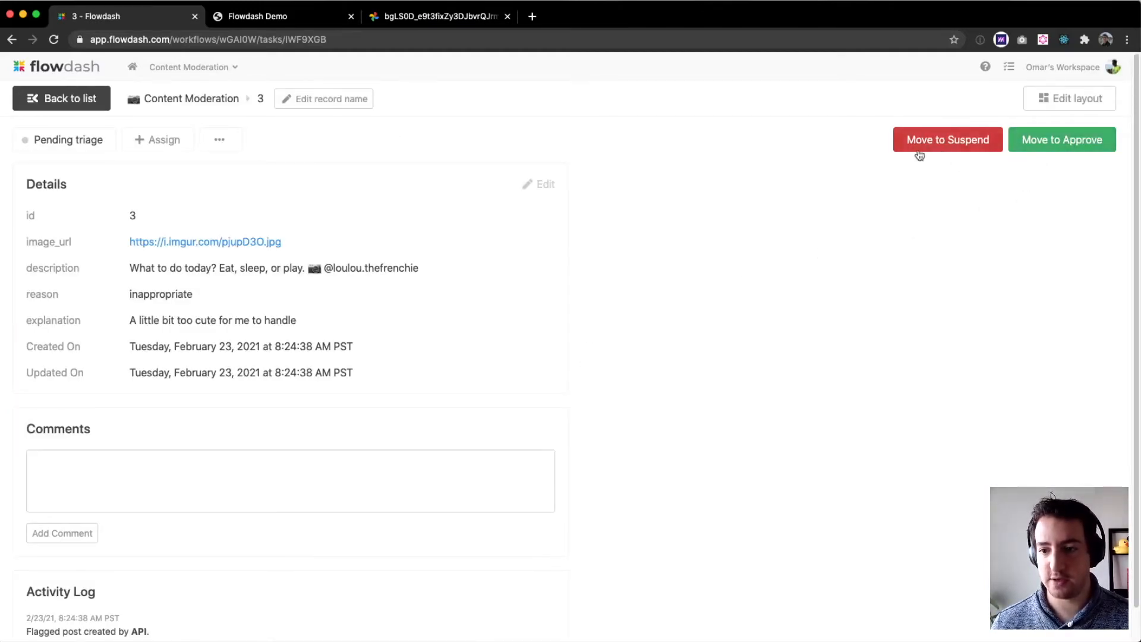
pyautogui.click(1065, 99)
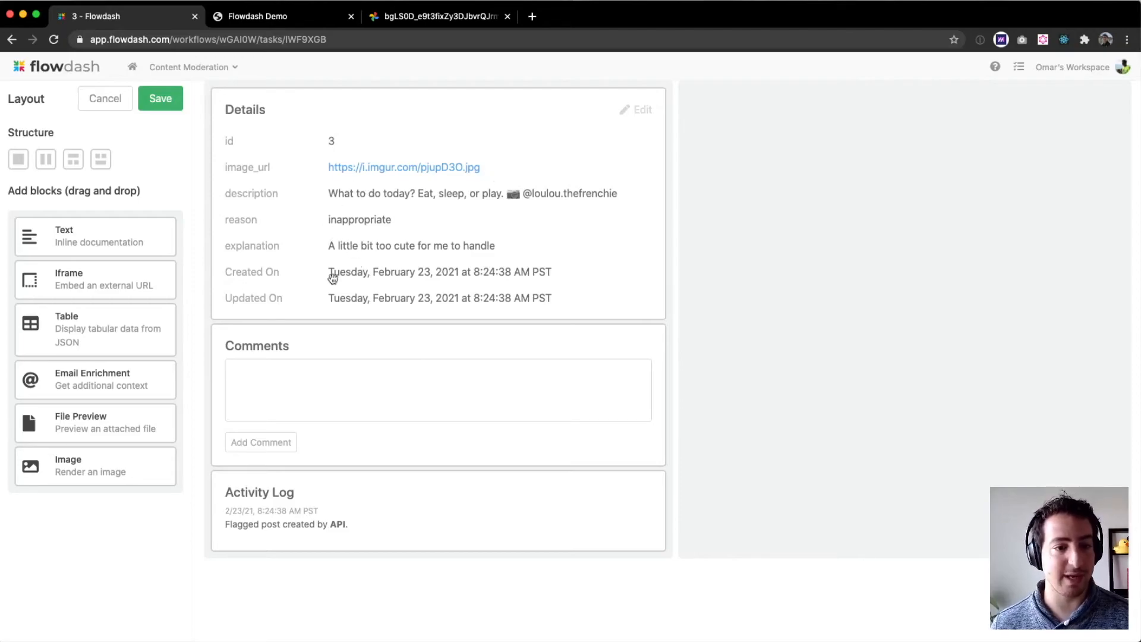
pyautogui.moveTo(63, 467); pyautogui.dragTo(719, 303)
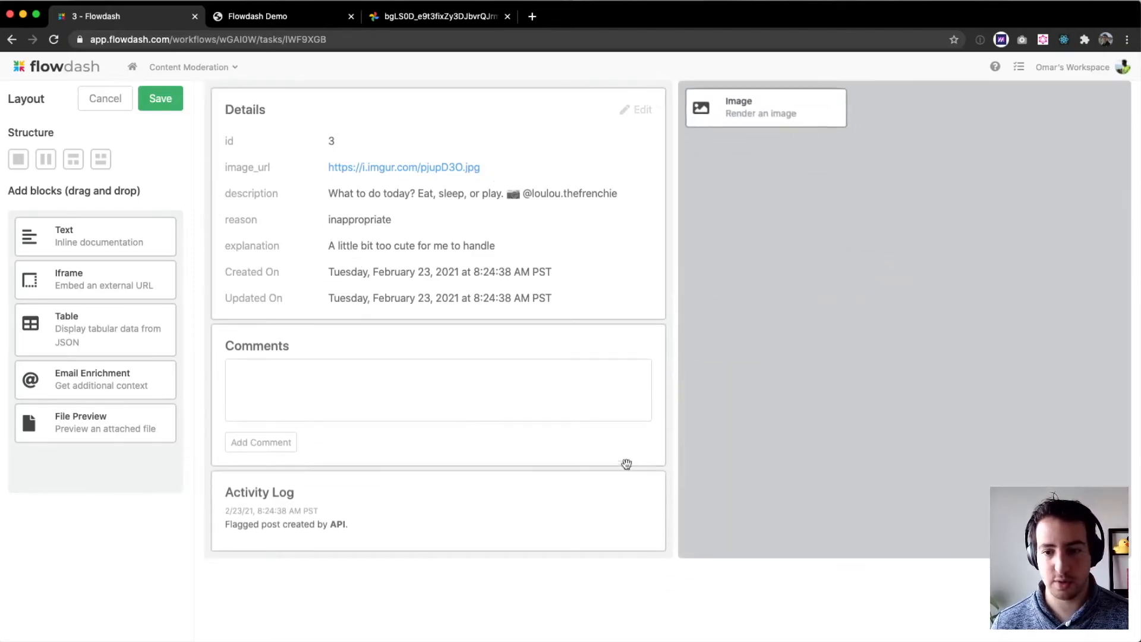
pyautogui.click(813, 198)
pyautogui.tripleClick(141, 153)
pyautogui.press('BackSpace')
pyautogui.click(170, 152)
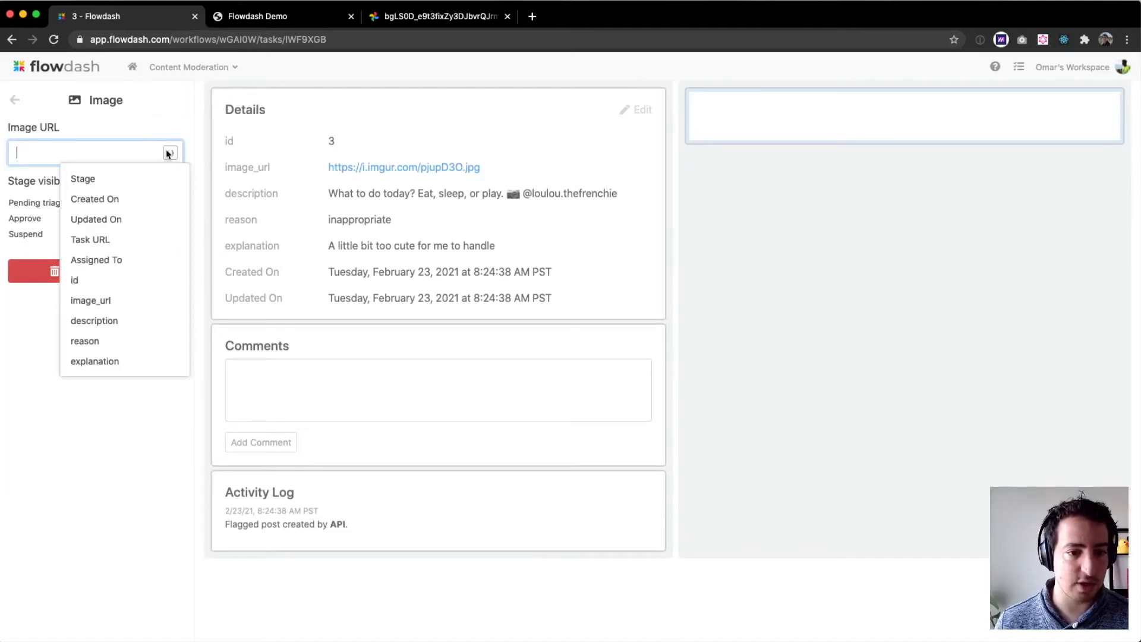
pyautogui.click(132, 299)
pyautogui.click(15, 100)
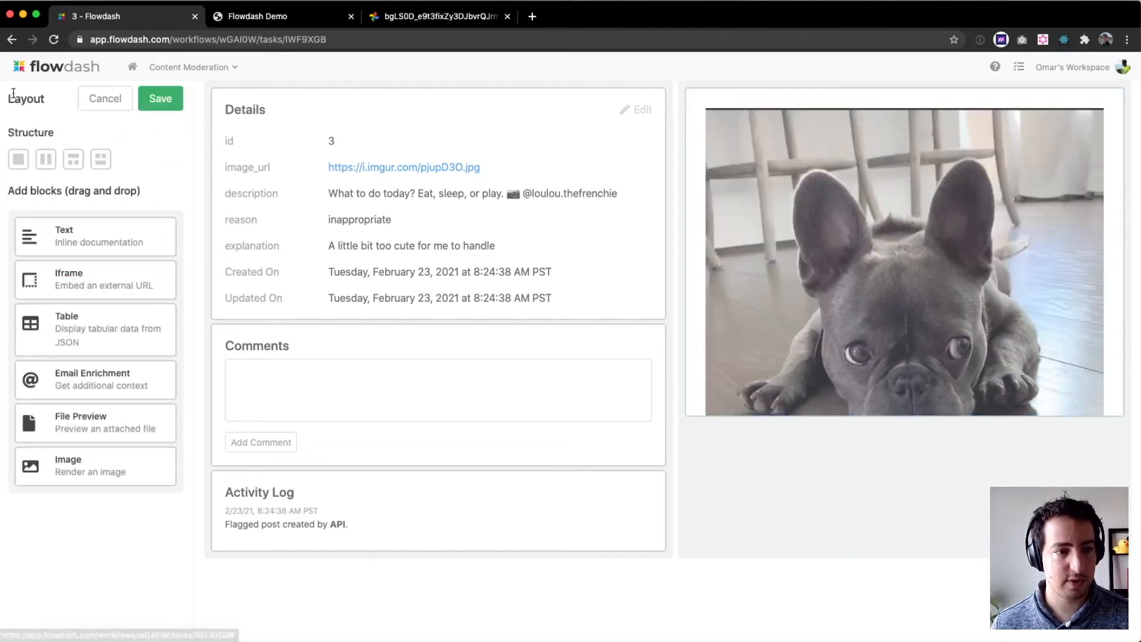
# - Add a Text block below the image that shows the description field, and save the layout
pyautogui.moveTo(71, 244); pyautogui.dragTo(789, 451)
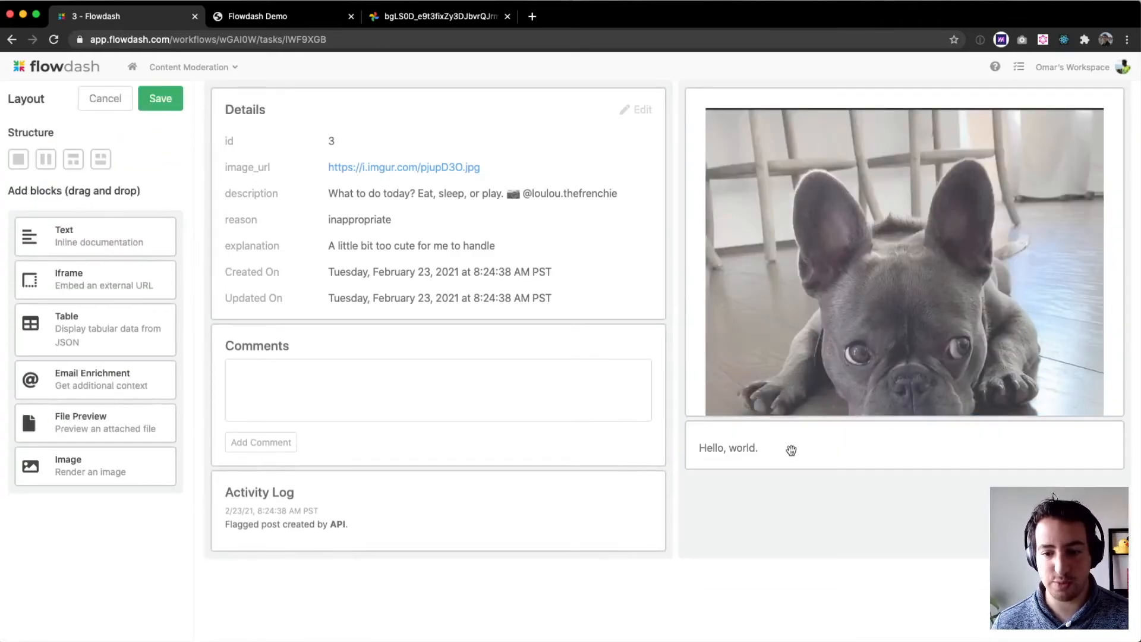
pyautogui.click(790, 450)
pyautogui.click(119, 148)
pyautogui.press('super+BackSpace')
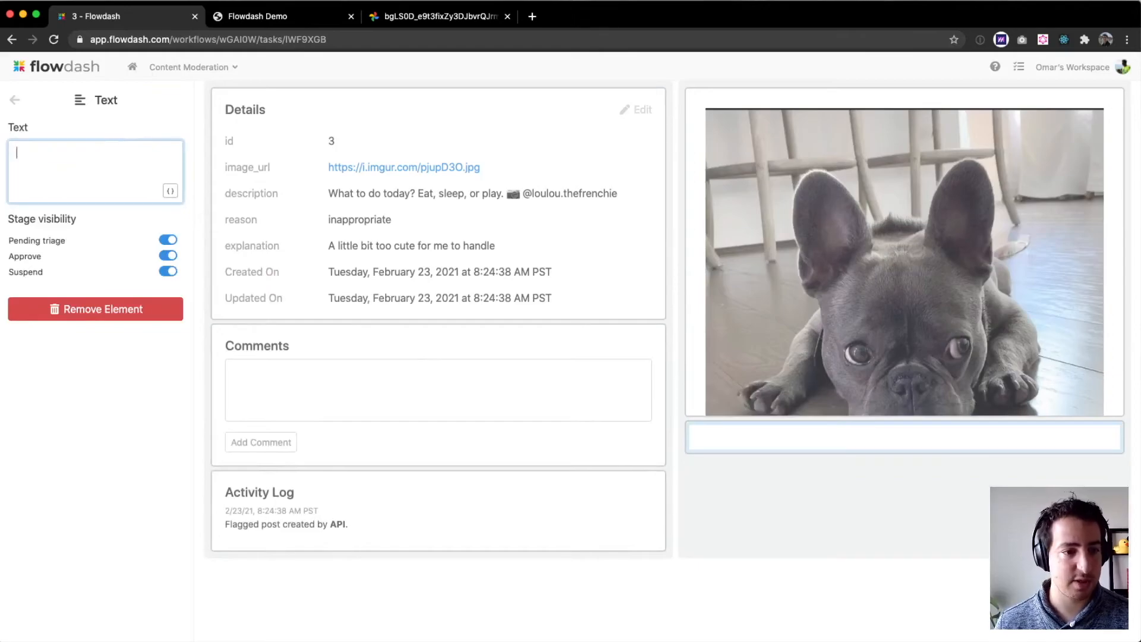
pyautogui.click(163, 190)
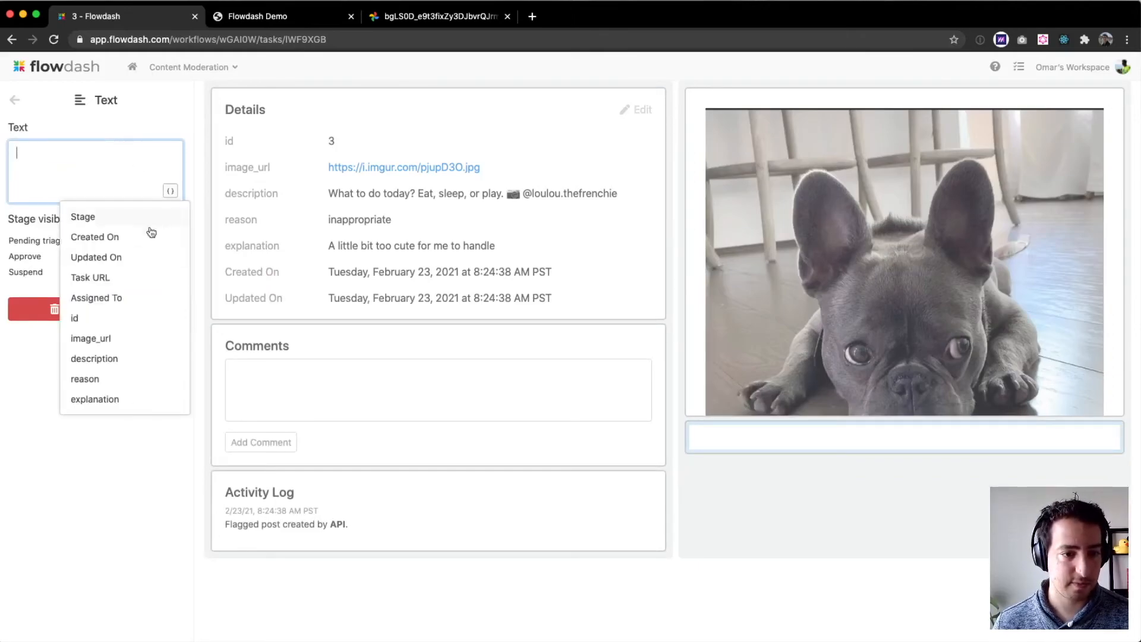
pyautogui.click(122, 359)
pyautogui.click(15, 100)
pyautogui.click(139, 98)
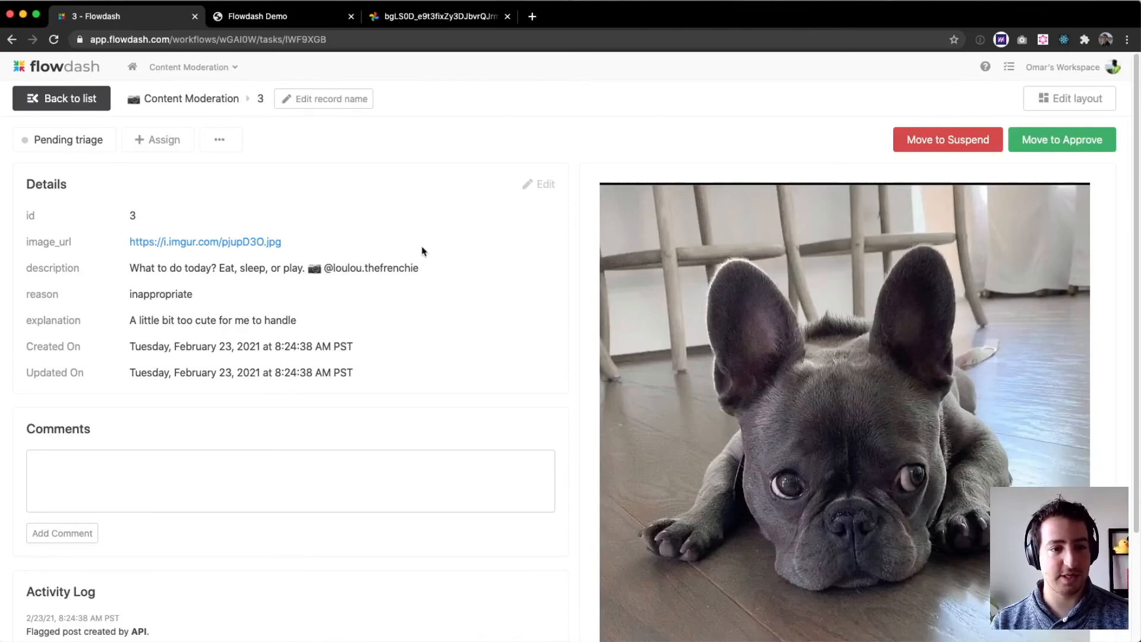
# - Assign the flagged post to yourself and move it to the Suspend stage
pyautogui.click(166, 141)
pyautogui.click(164, 189)
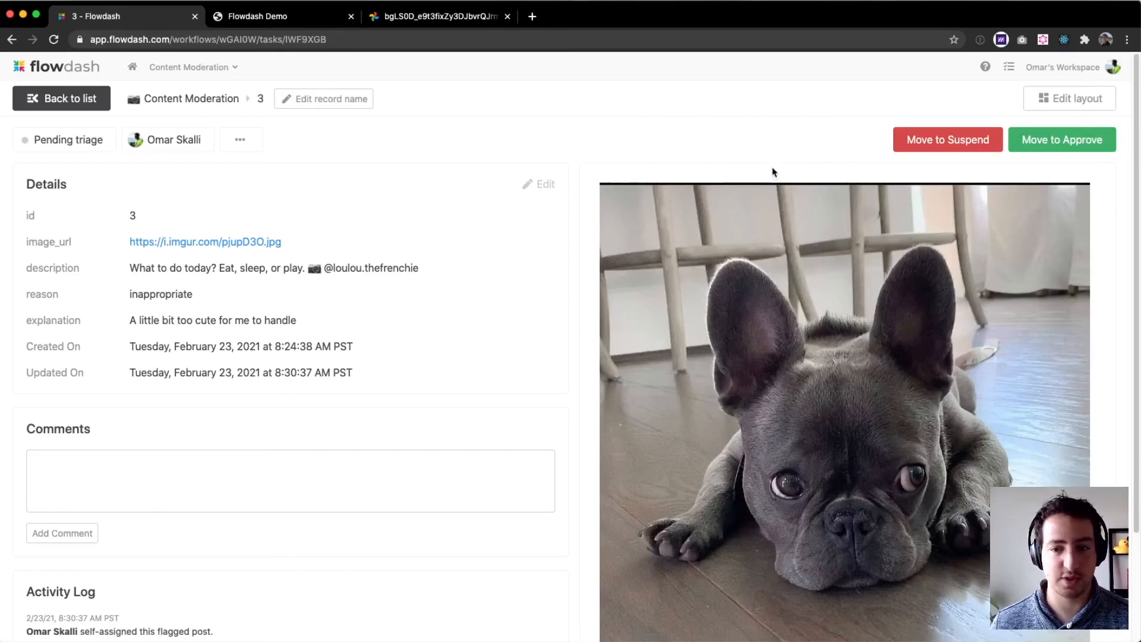
pyautogui.click(948, 148)
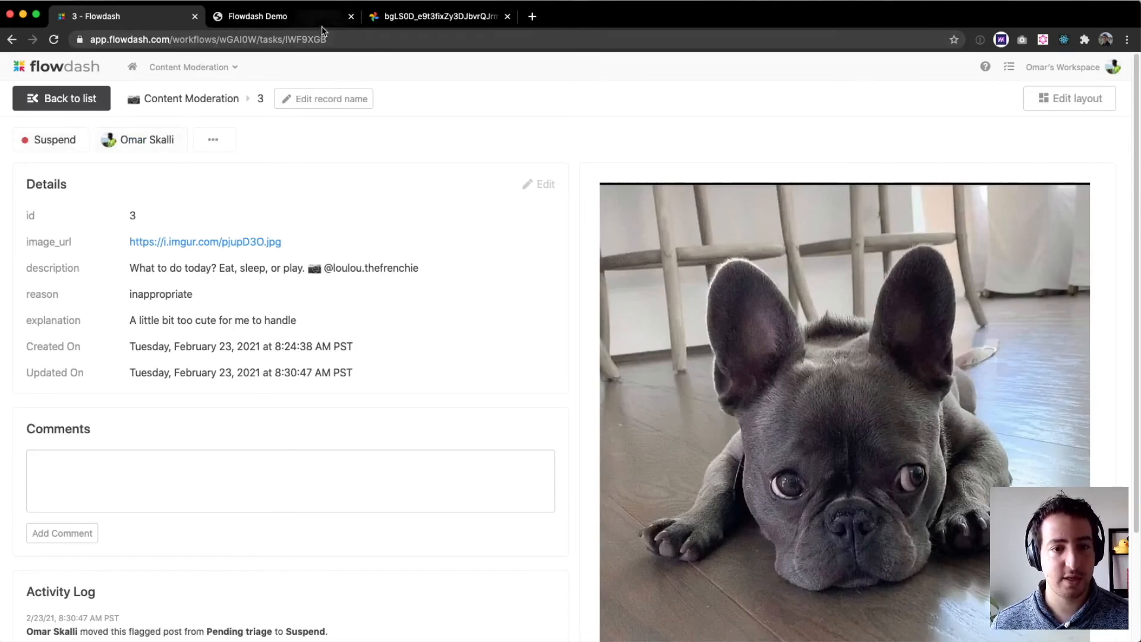
pyautogui.click(279, 16)
pyautogui.scroll(-1, 290, 194)
pyautogui.press('super+r')
pyautogui.scroll(-15, 296, 201)
pyautogui.scroll(-3, 428, 279)
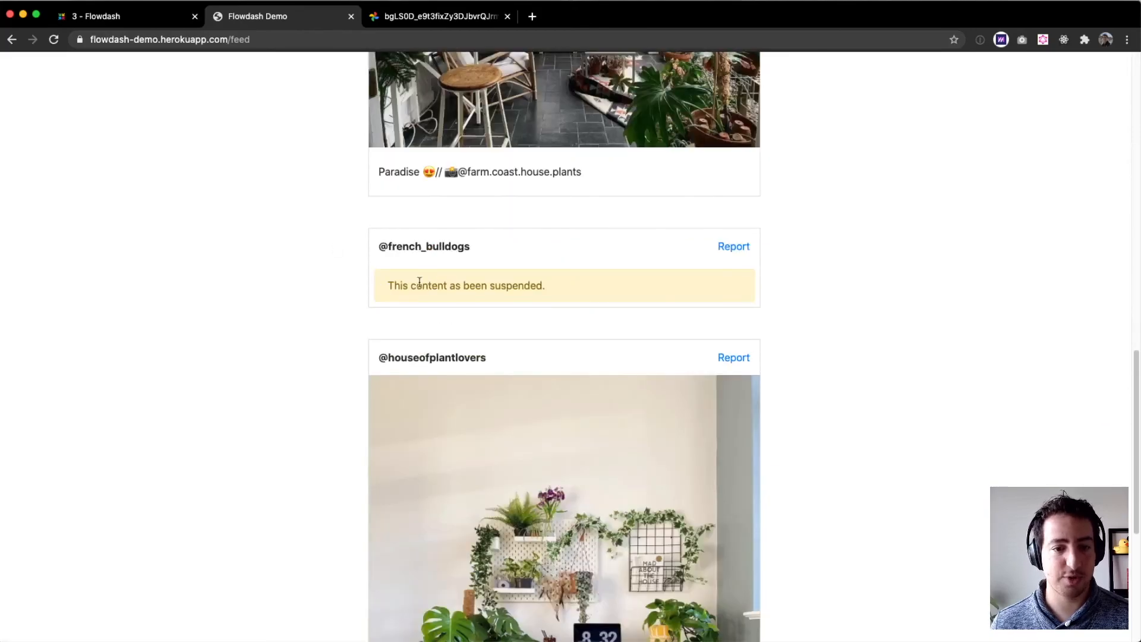
pyautogui.tripleClick(419, 281)
pyautogui.click(318, 319)
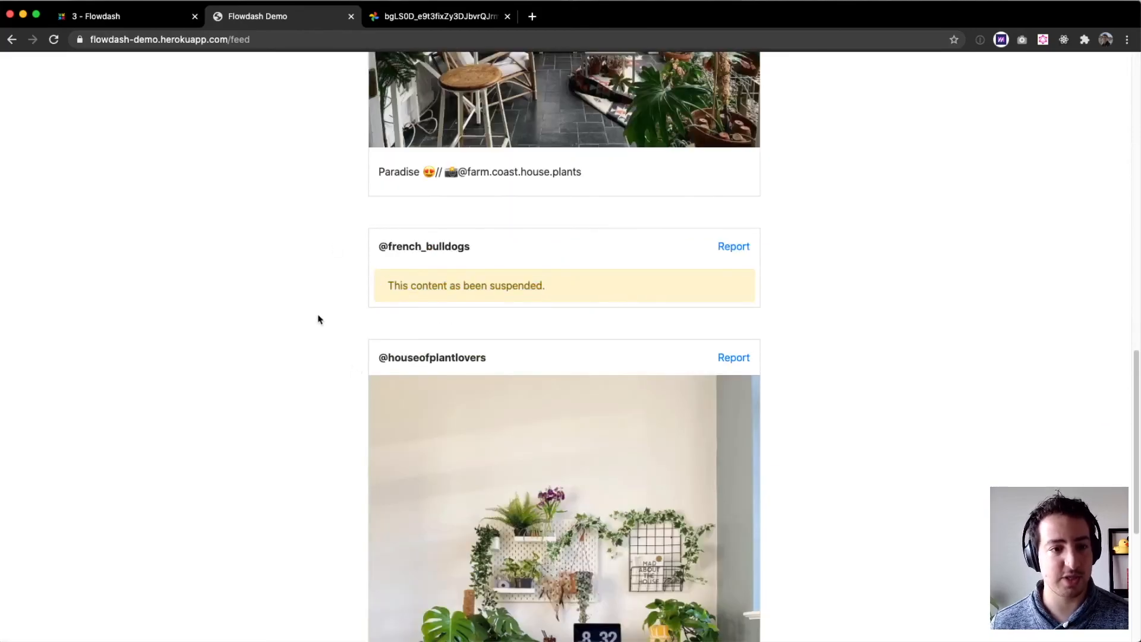
# - Return to the flagged posts list and browse the Pending triage, Approve, Suspend and All stage filters
pyautogui.press('super+1')
pyautogui.click(57, 98)
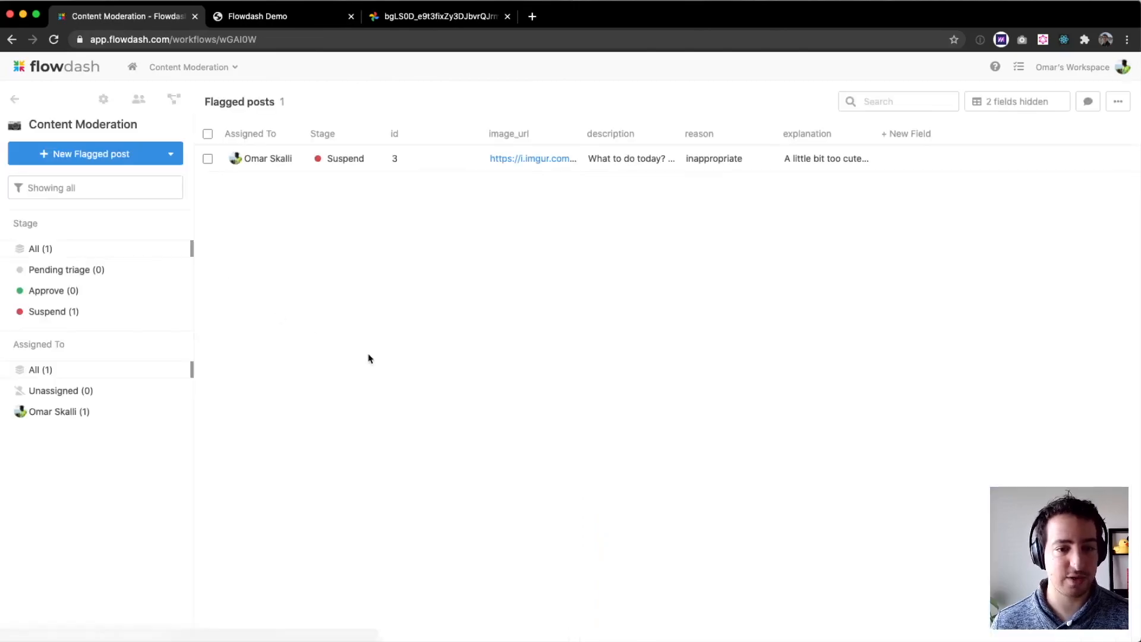
pyautogui.click(79, 271)
pyautogui.click(77, 292)
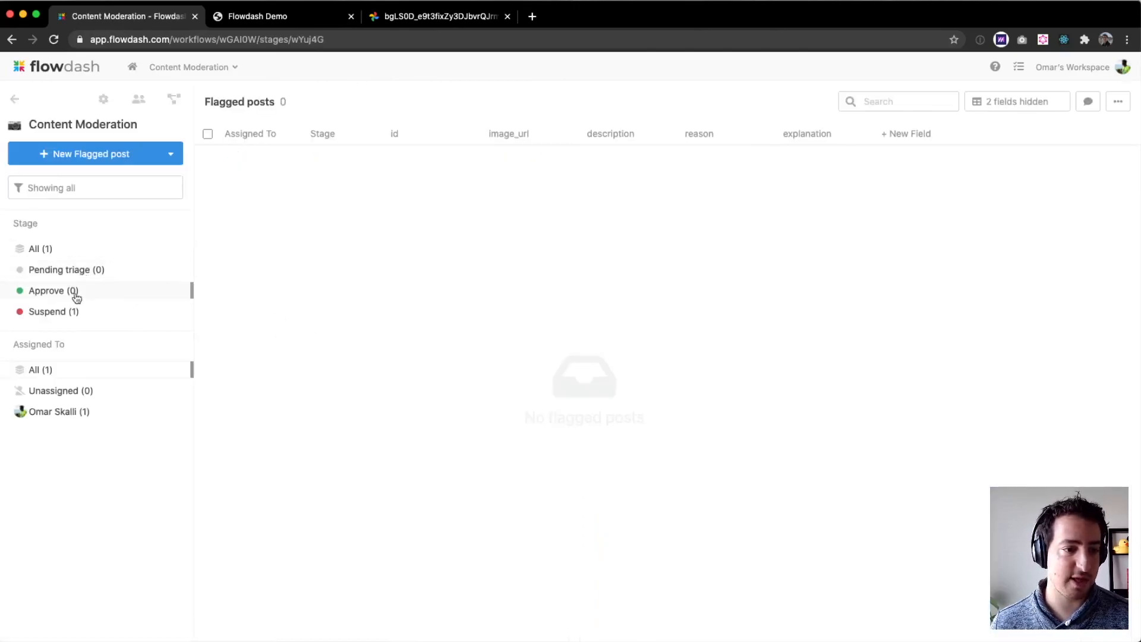
pyautogui.click(71, 311)
pyautogui.click(77, 256)
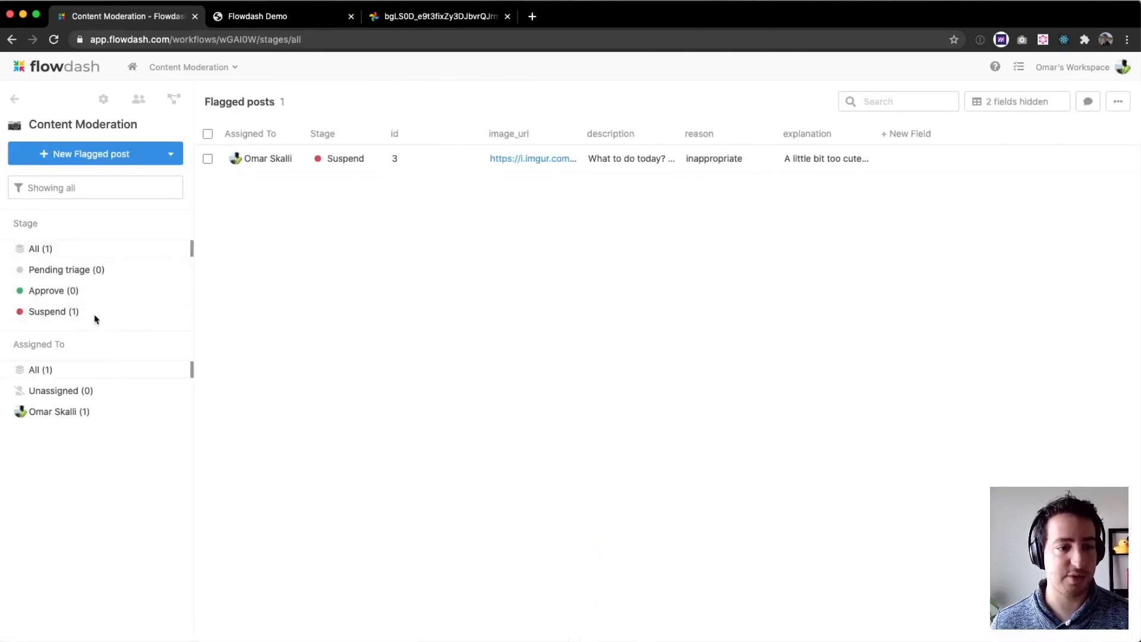